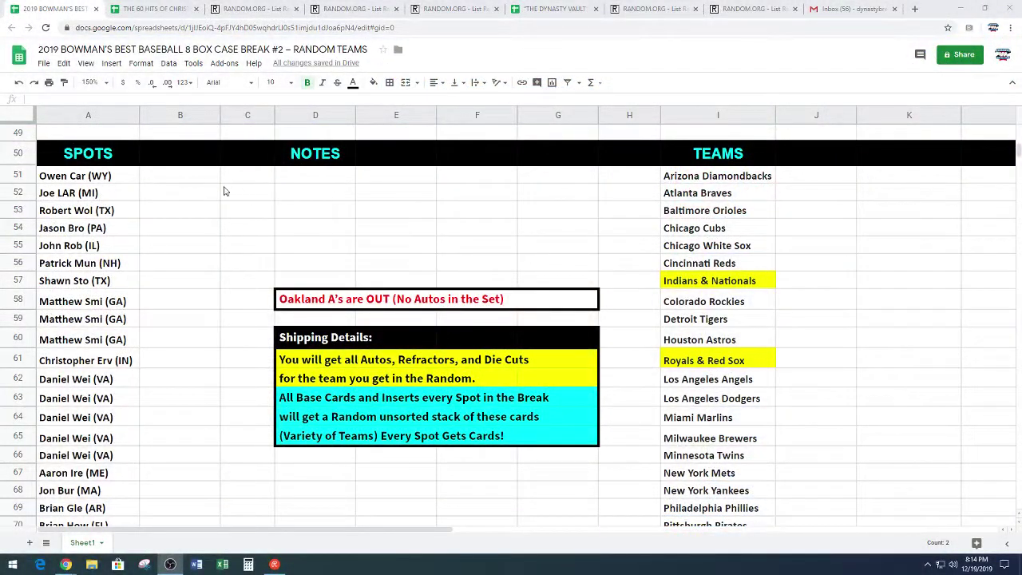
- Copy the 26 spot names in cells A51:A76
drag(122, 177, 104, 387)
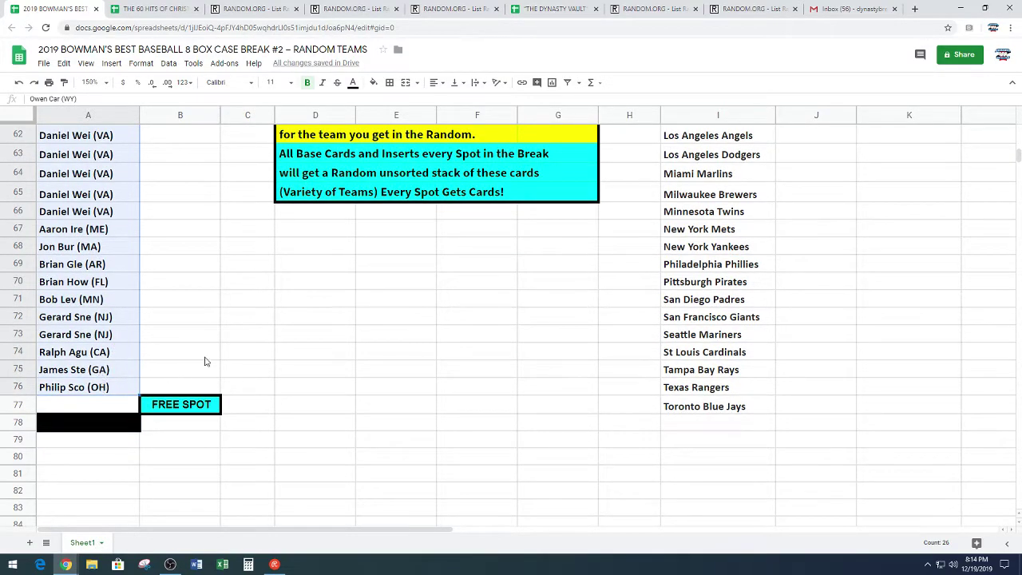
key(ctrl+c)
- Paste the 26 copied names into the RANDOM.ORG List Randomizer box
click(235, 14)
scroll(80, 202, down, 3)
click(137, 200)
right_click(138, 201)
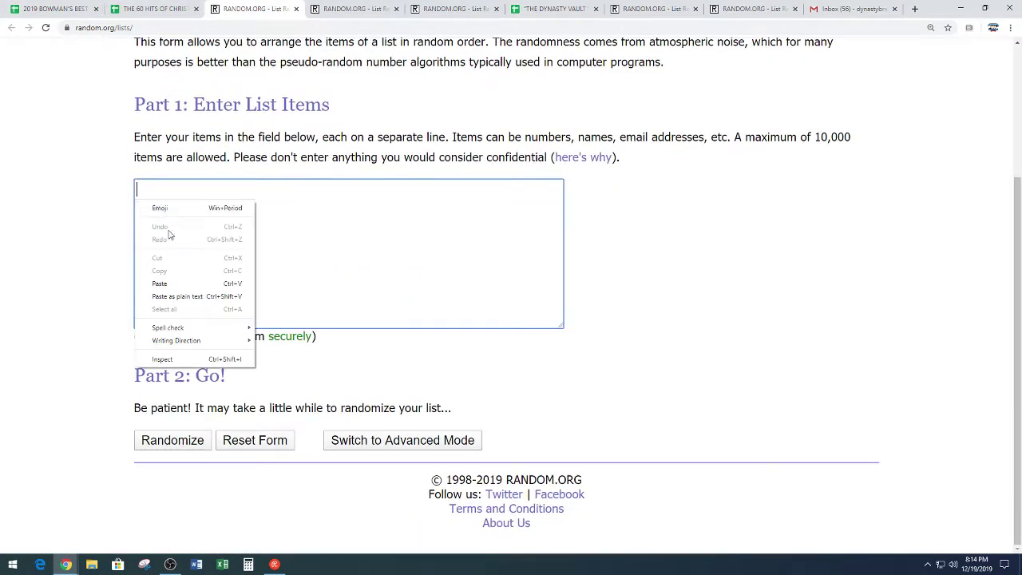
click(177, 284)
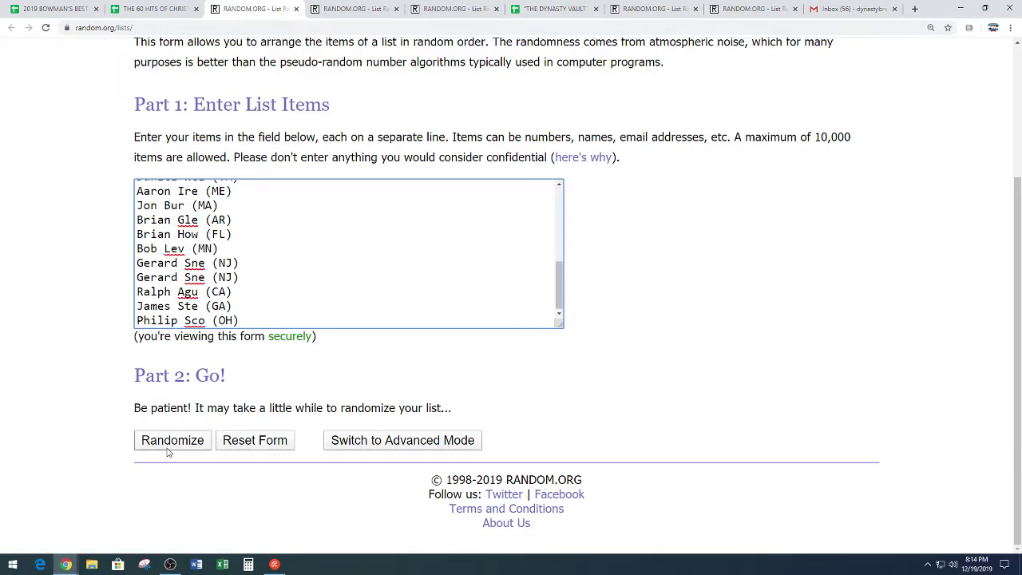
- Randomize the 26-name list, then reshuffle it until it has been shuffled six times
click(167, 448)
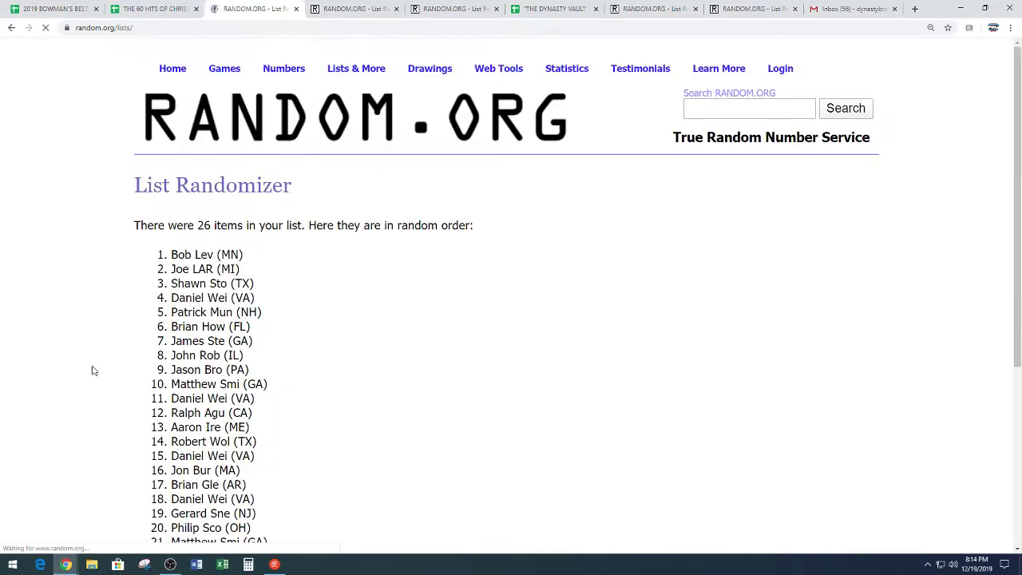
scroll(104, 383, down, 3)
click(159, 441)
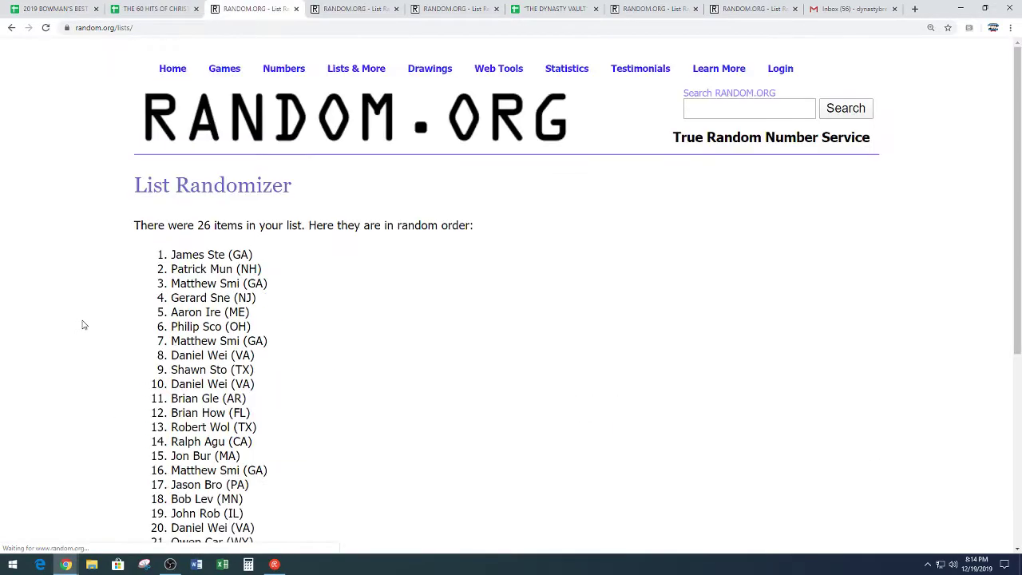
scroll(82, 324, down, 4)
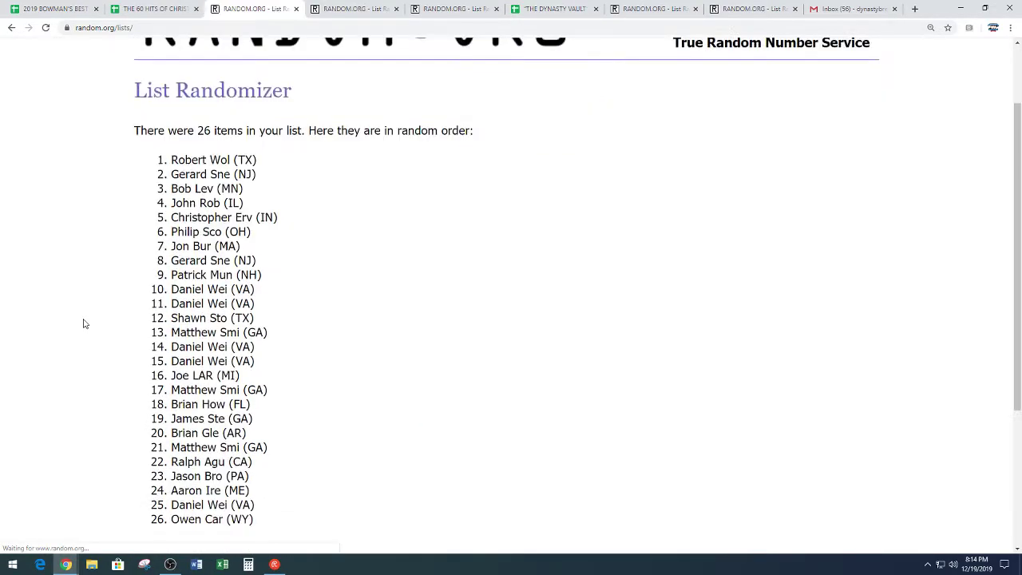
scroll(119, 429, down, 3)
click(135, 435)
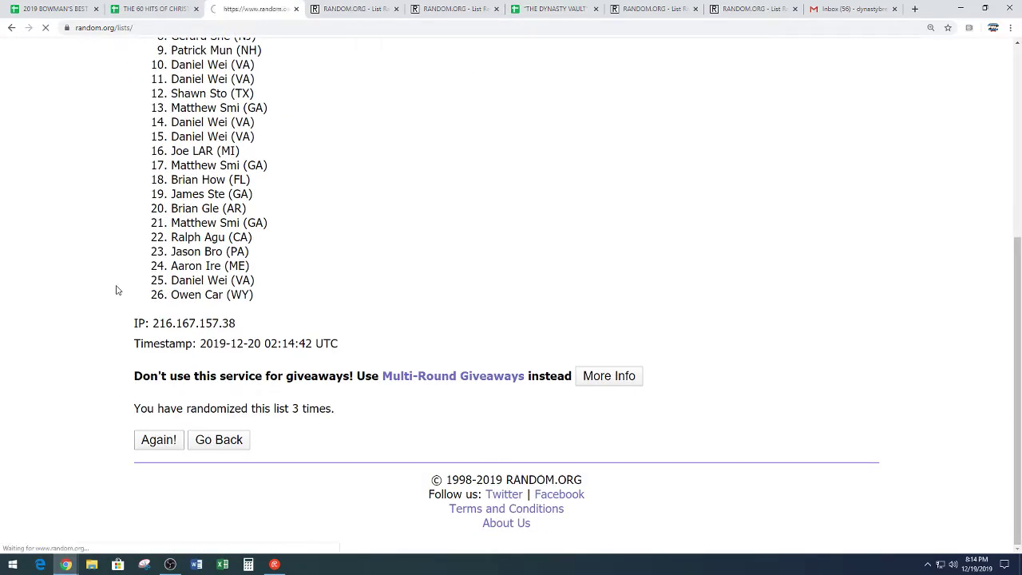
scroll(104, 359, down, 3)
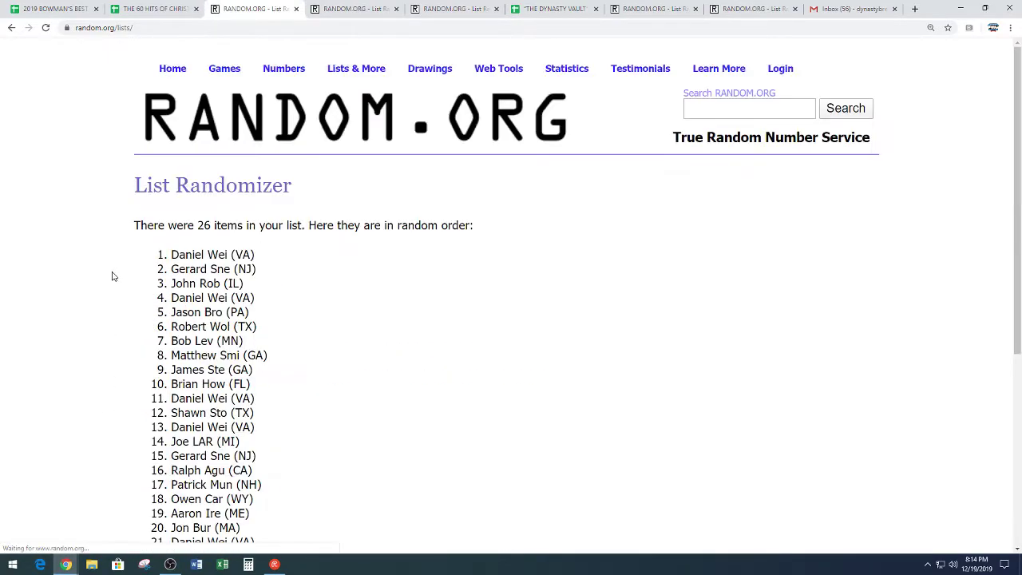
scroll(96, 320, down, 3)
click(144, 447)
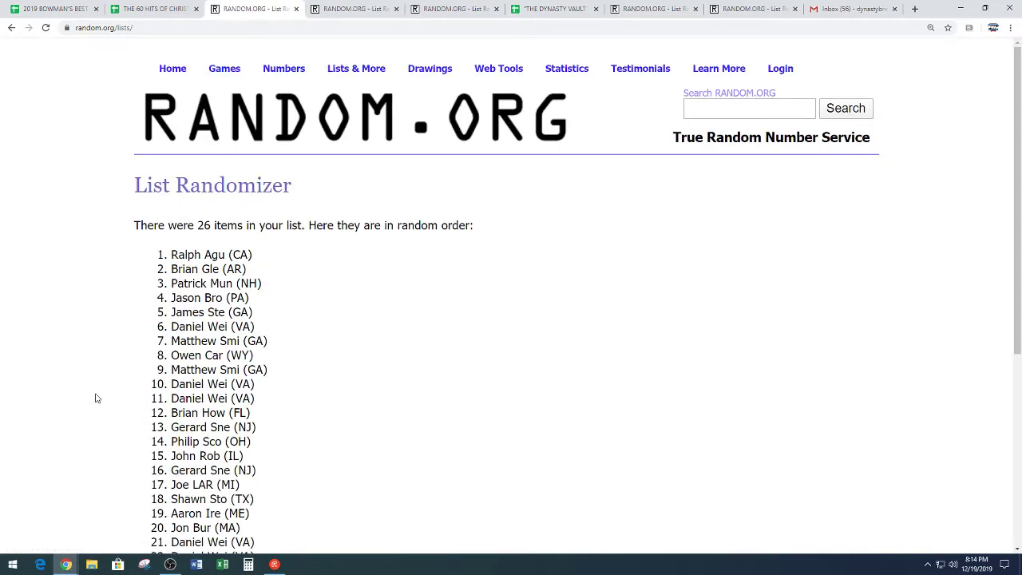
drag(253, 259, 169, 256)
click(339, 297)
scroll(333, 327, down, 4)
drag(295, 408, 361, 423)
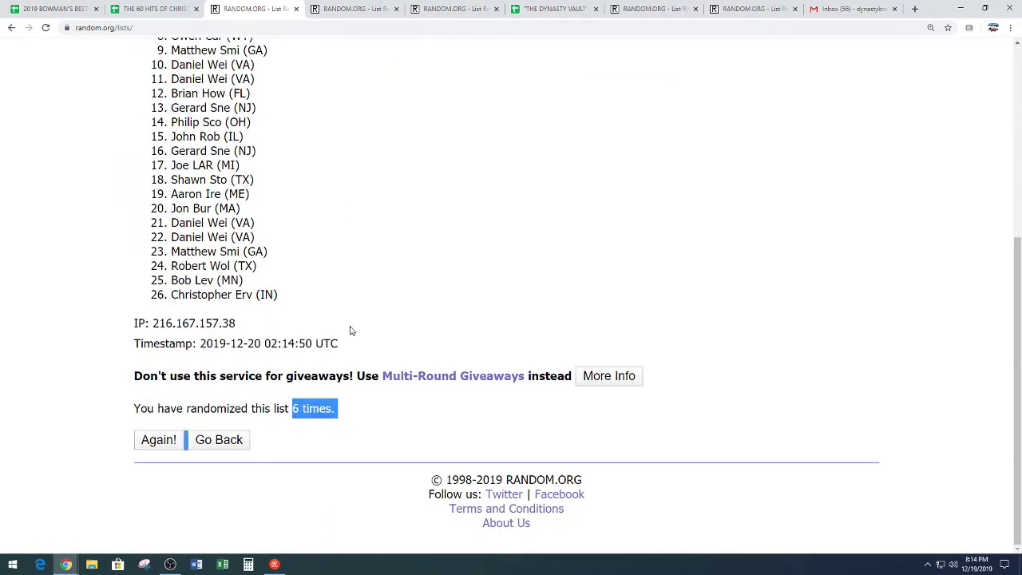
click(344, 301)
scroll(344, 304, up, 2)
scroll(344, 304, up, 1)
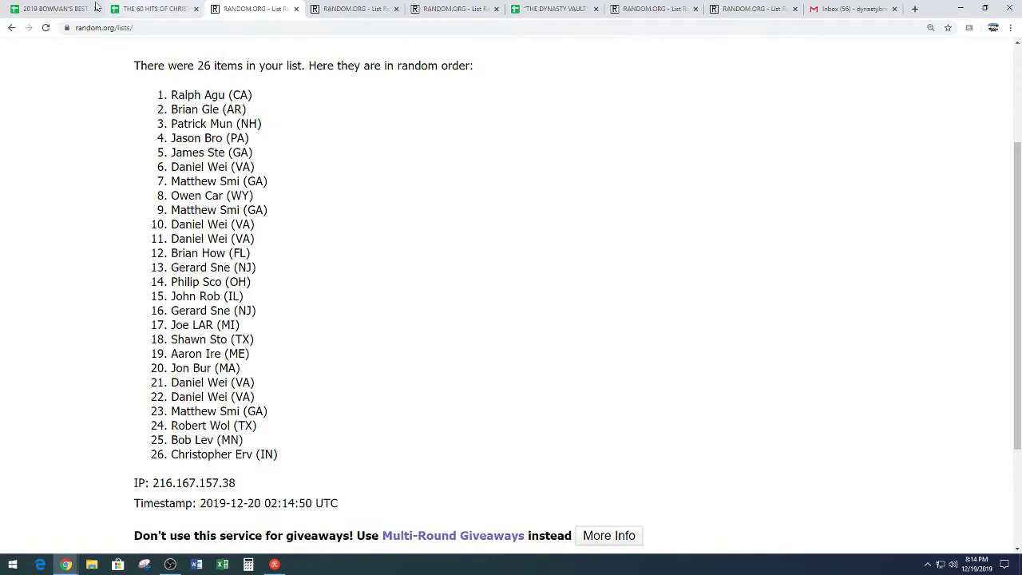
click(36, 10)
click(223, 317)
click(97, 355)
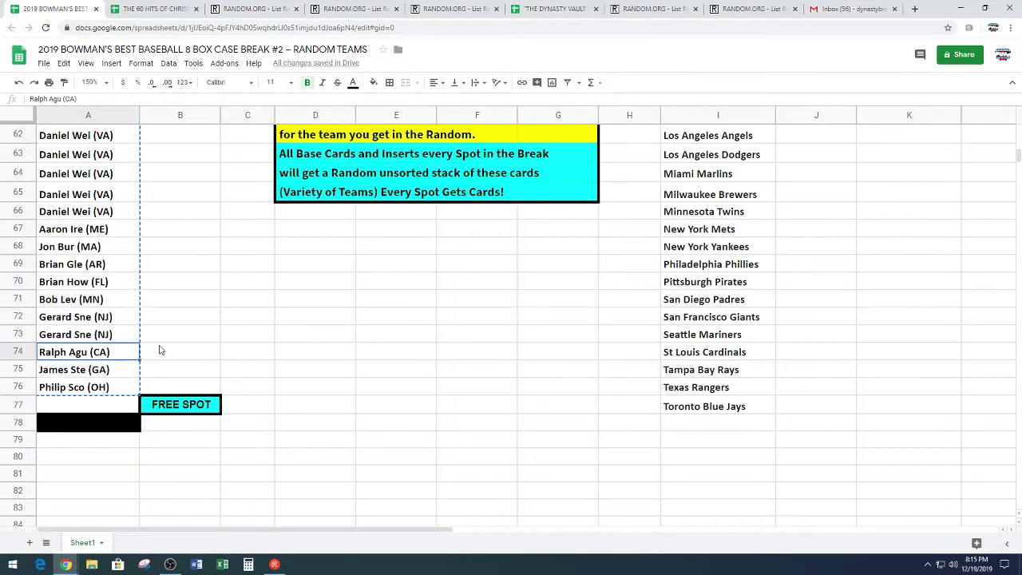
key(ctrl+c)
click(117, 407)
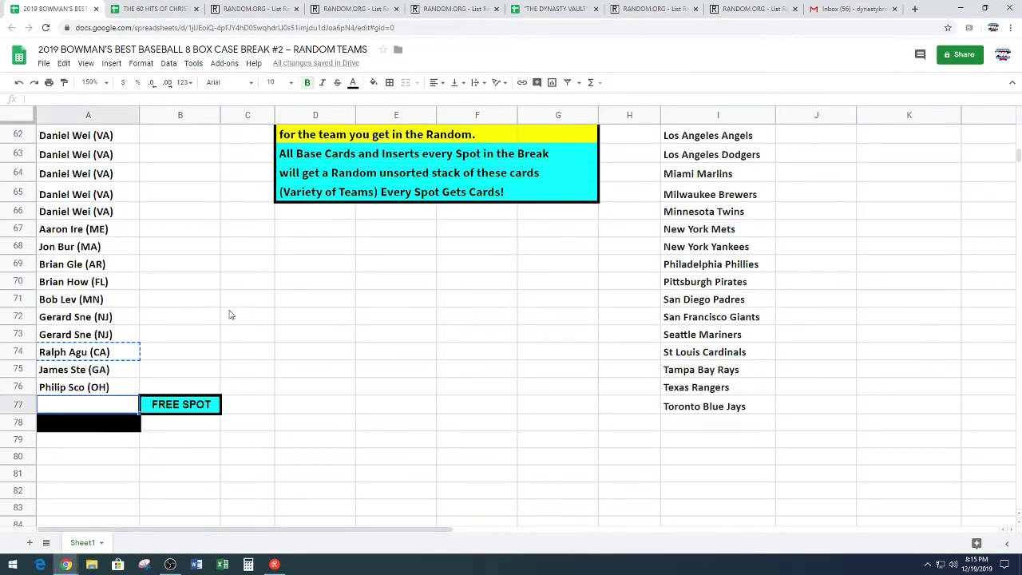
key(ctrl+v)
click(243, 293)
- Copy all 27 names in A51:A77
scroll(247, 368, up, 3)
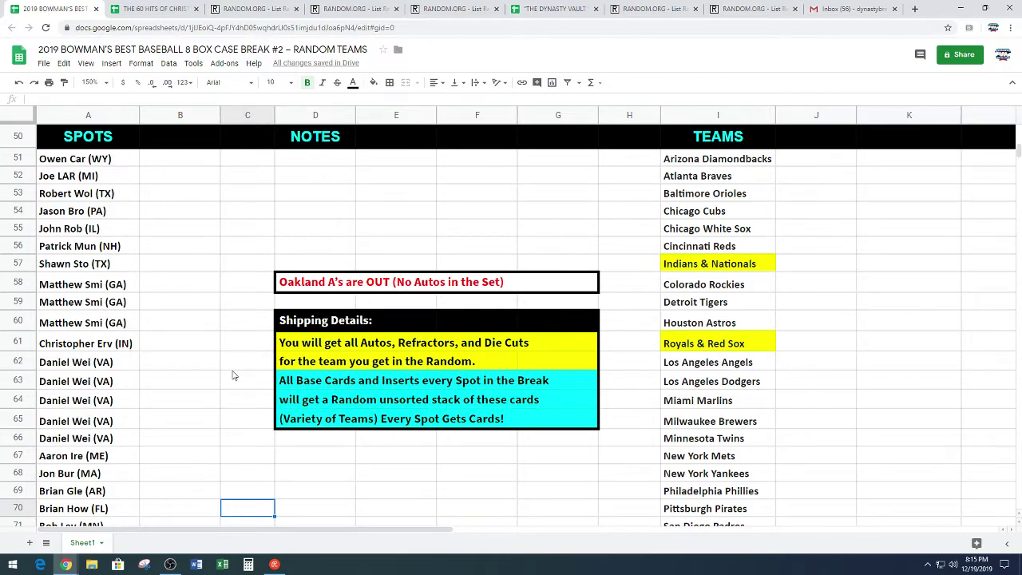
mouse_move(129, 167)
mouse_down()
mouse_move(104, 355)
mouse_move(115, 546)
mouse_move(105, 415)
mouse_move(107, 466)
mouse_up()
key(ctrl+c)
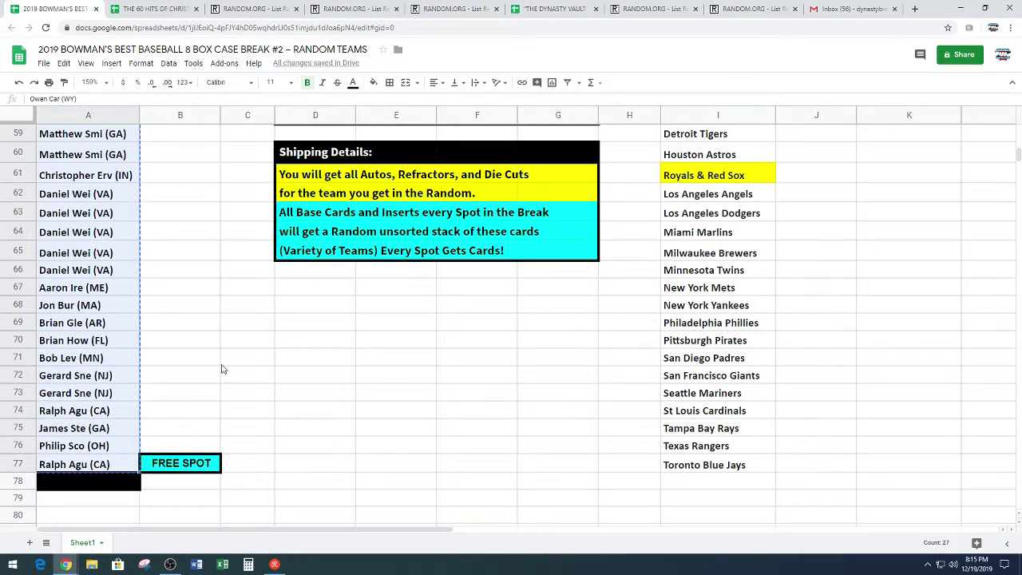
scroll(223, 369, up, 3)
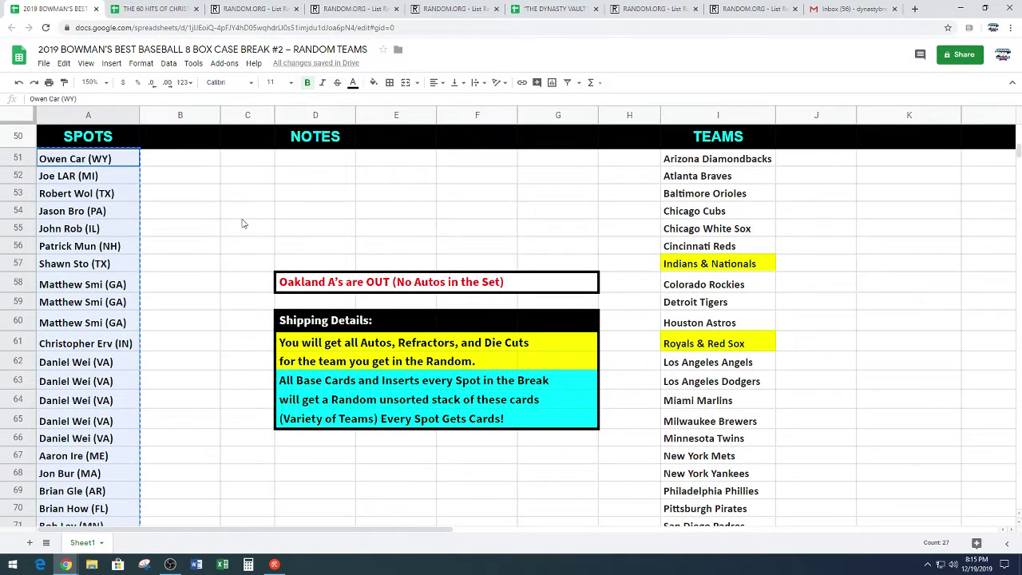
- Paste the 27 names into a fresh List Randomizer box
click(350, 9)
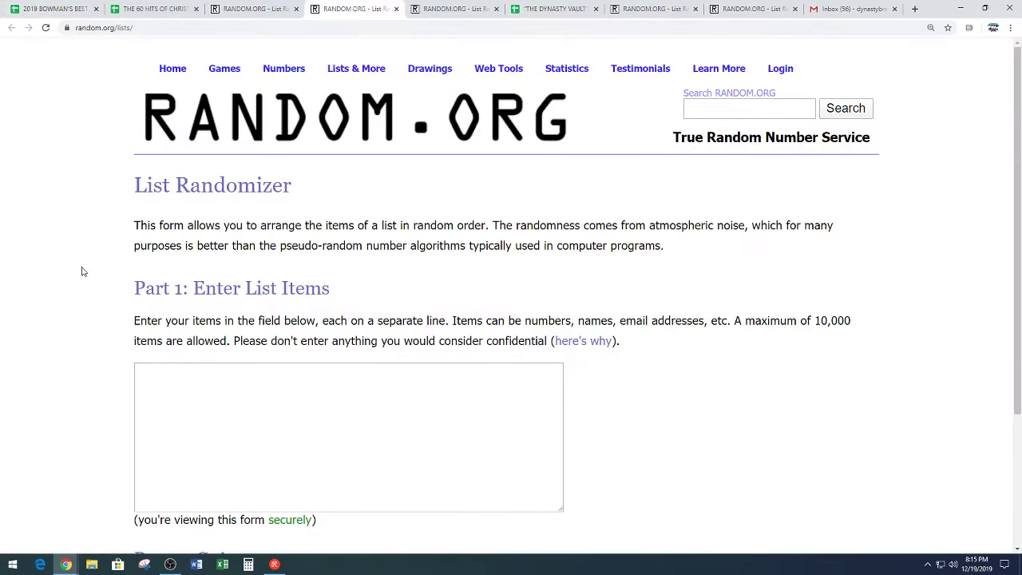
scroll(114, 282, down, 3)
right_click(173, 247)
click(198, 330)
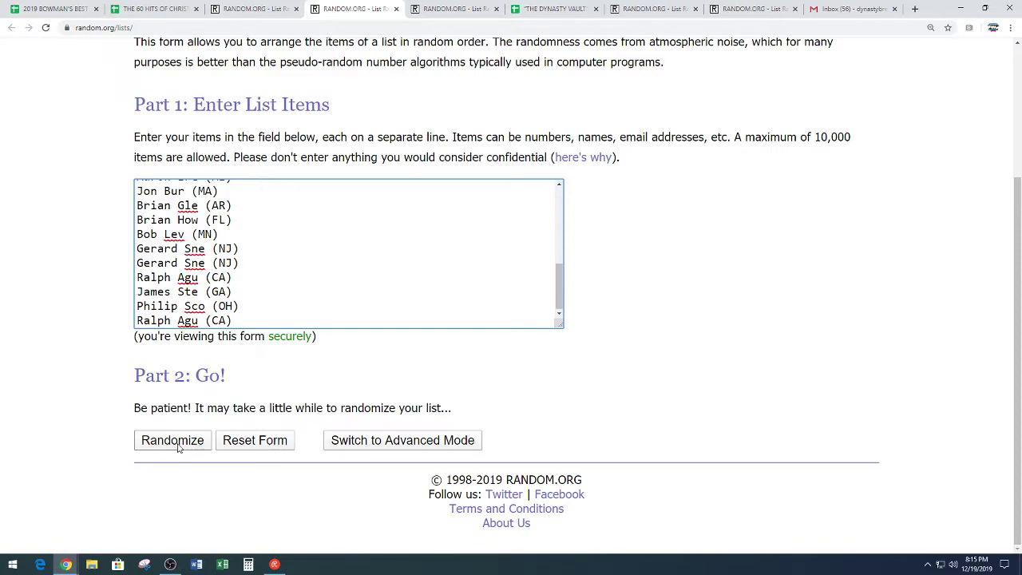
- Randomize the 27-name list and reshuffle it to a total of six shuffles
click(178, 447)
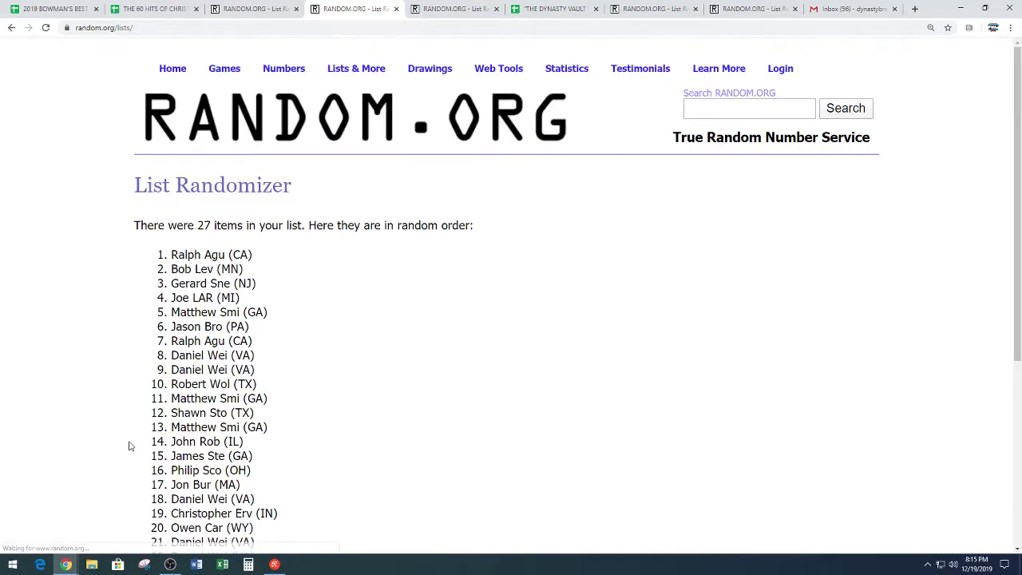
scroll(81, 393, down, 4)
click(139, 441)
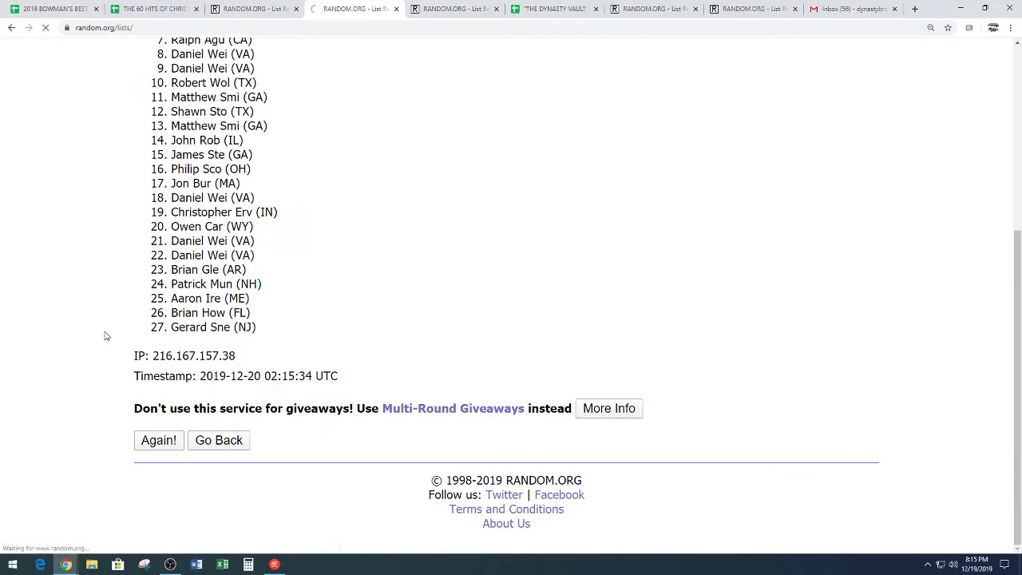
scroll(105, 352, down, 5)
click(162, 441)
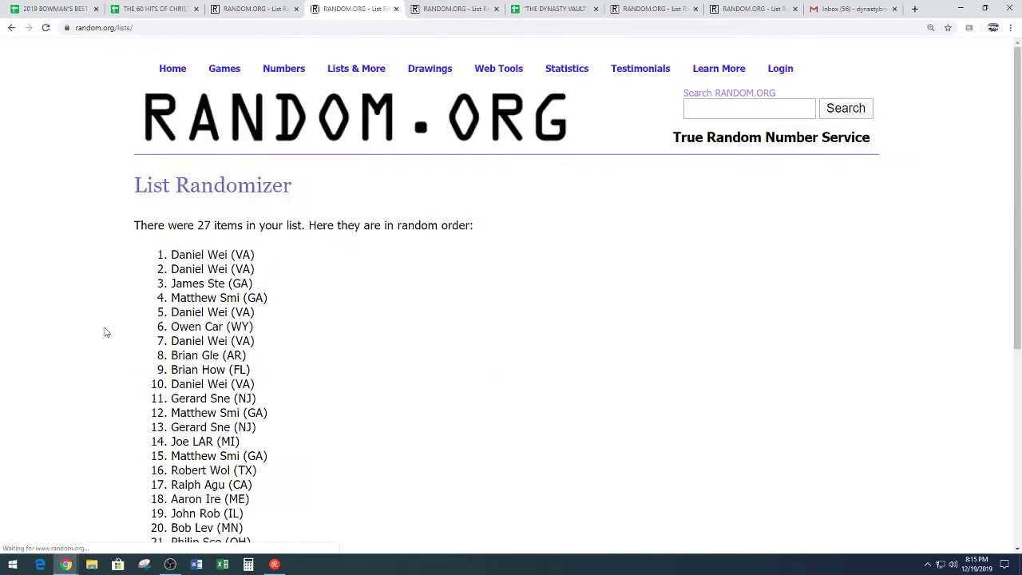
scroll(104, 330, down, 5)
click(152, 441)
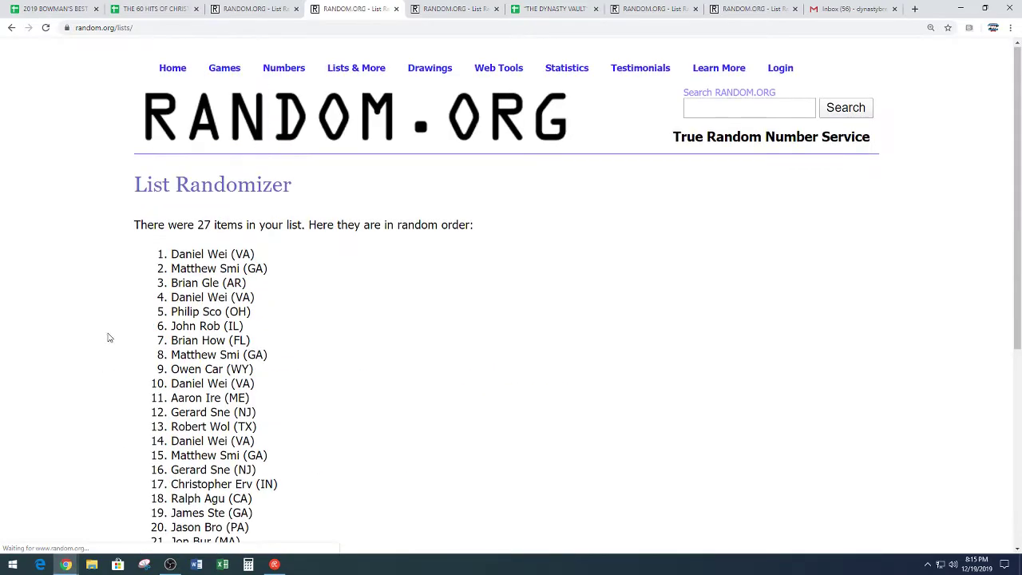
scroll(107, 338, down, 5)
click(144, 445)
scroll(109, 318, down, 5)
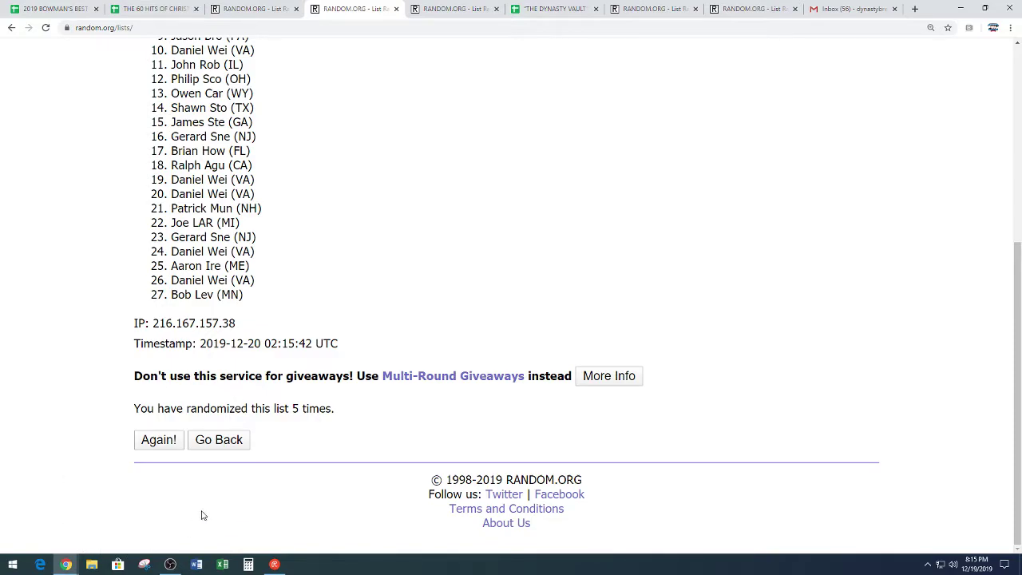
click(156, 444)
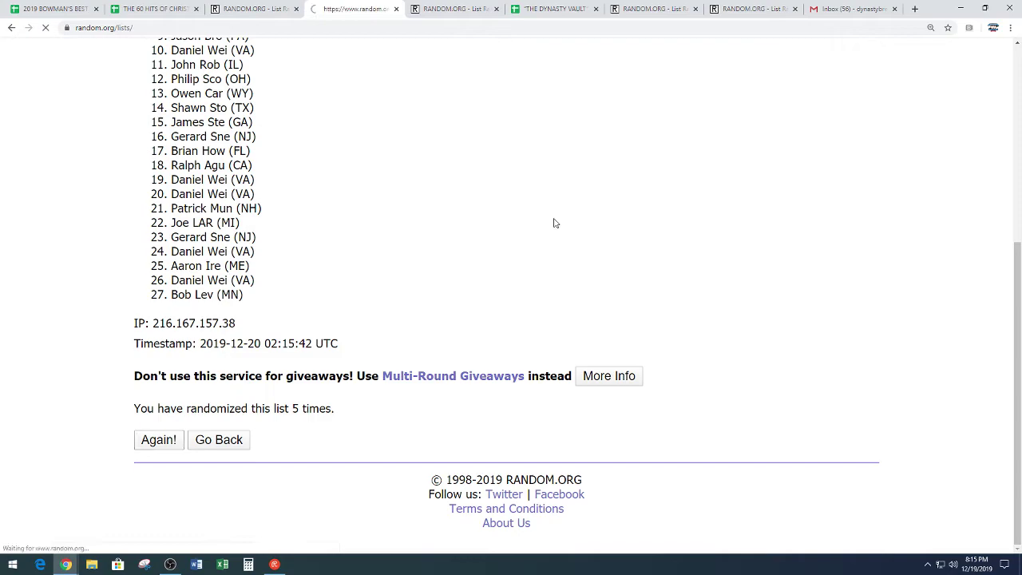
scroll(475, 285, down, 2)
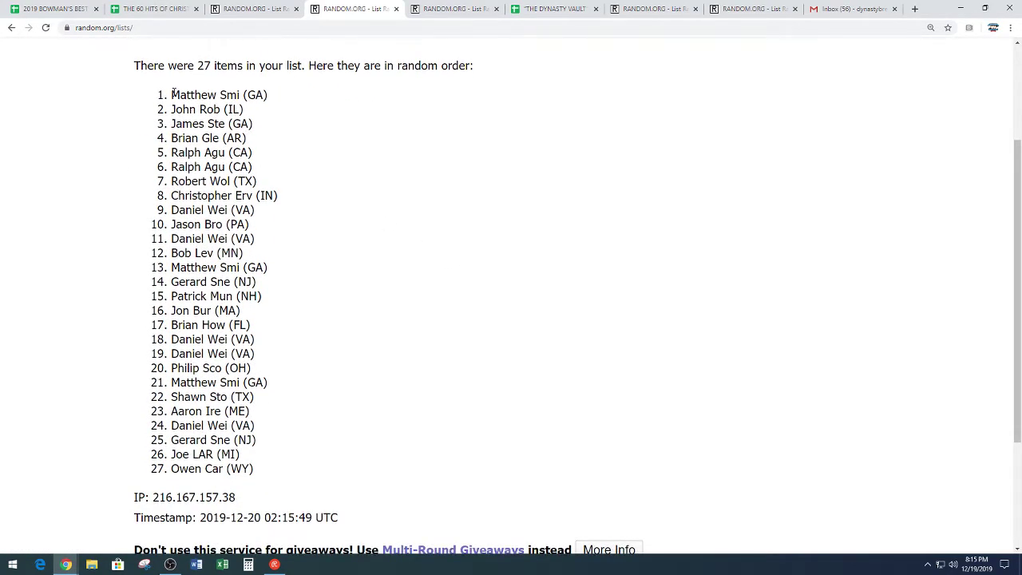
- Copy the final shuffled order of all 27 names and check the shuffle count
drag(173, 94, 268, 472)
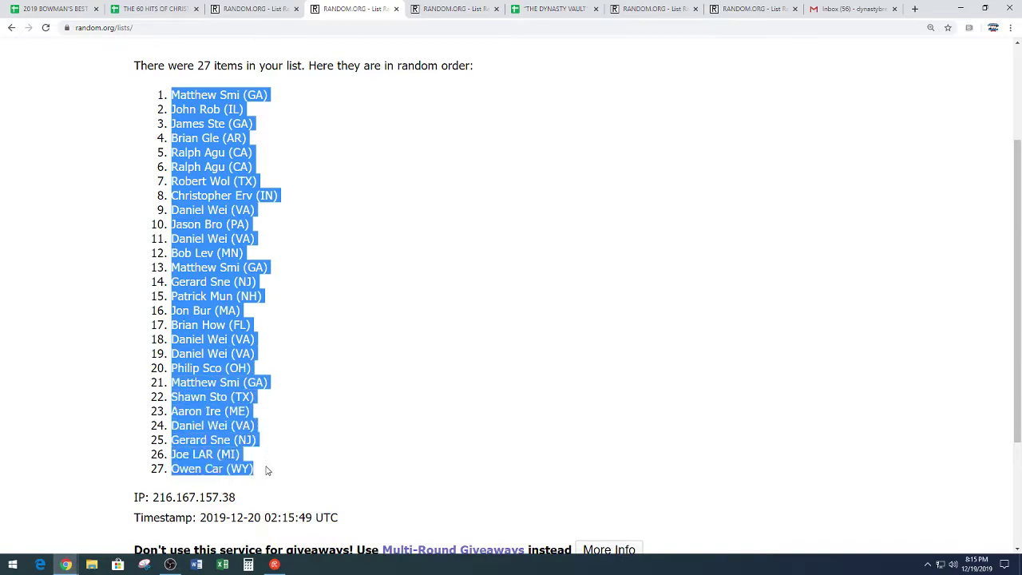
right_click(206, 381)
click(213, 390)
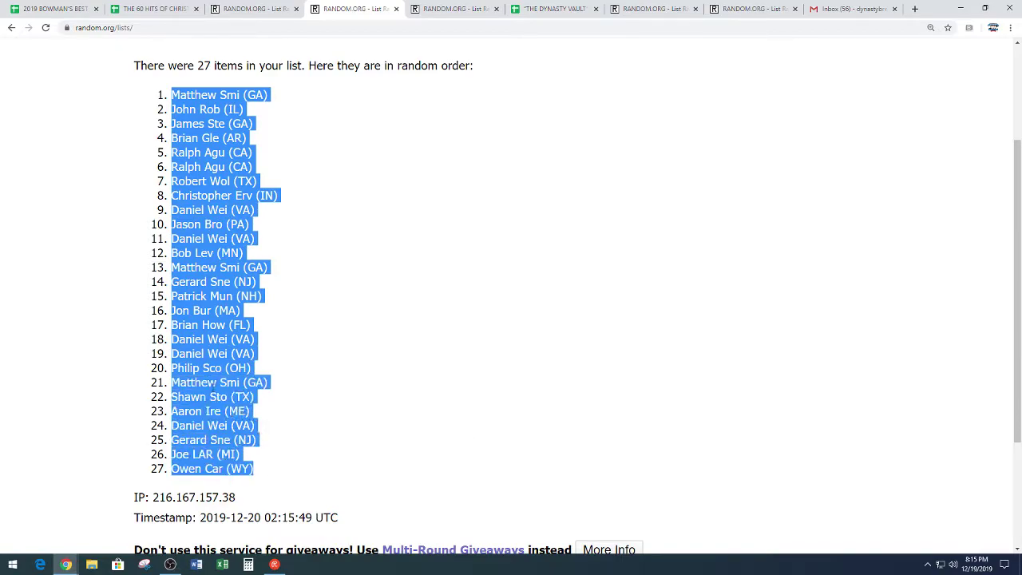
click(300, 339)
scroll(297, 357, down, 3)
drag(293, 409, 357, 415)
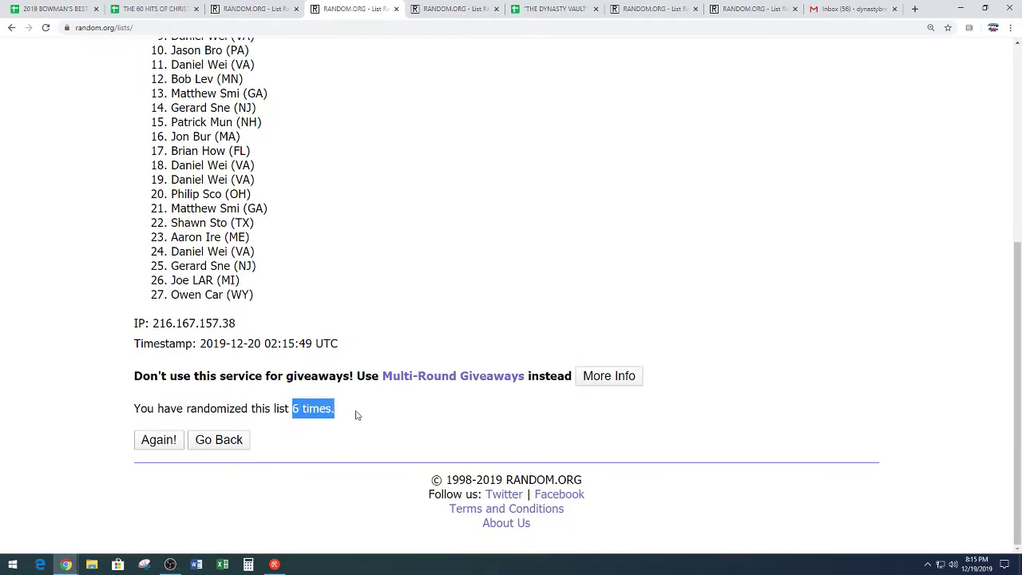
click(349, 317)
scroll(354, 293, up, 2)
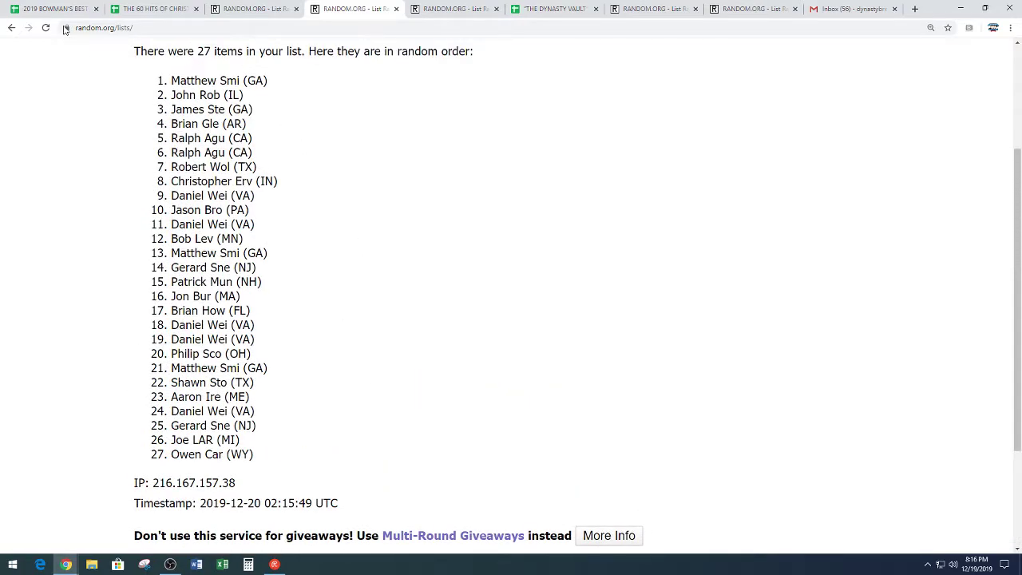
- Paste the shuffled names at A1 of Bowman's Best, bold them, and widen column A
click(52, 9)
scroll(231, 341, up, 10)
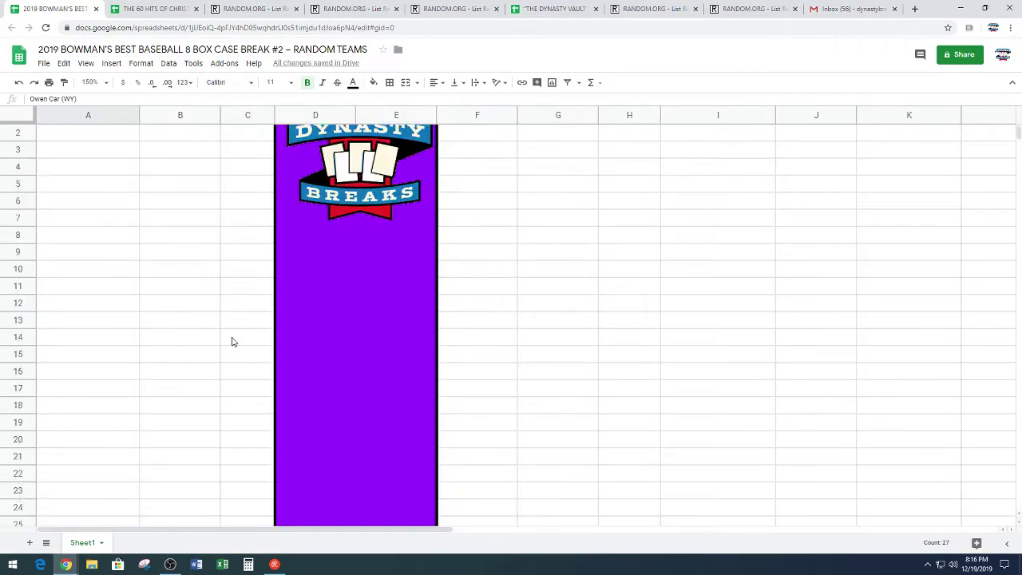
scroll(232, 341, up, 1)
click(112, 137)
key(ctrl+v)
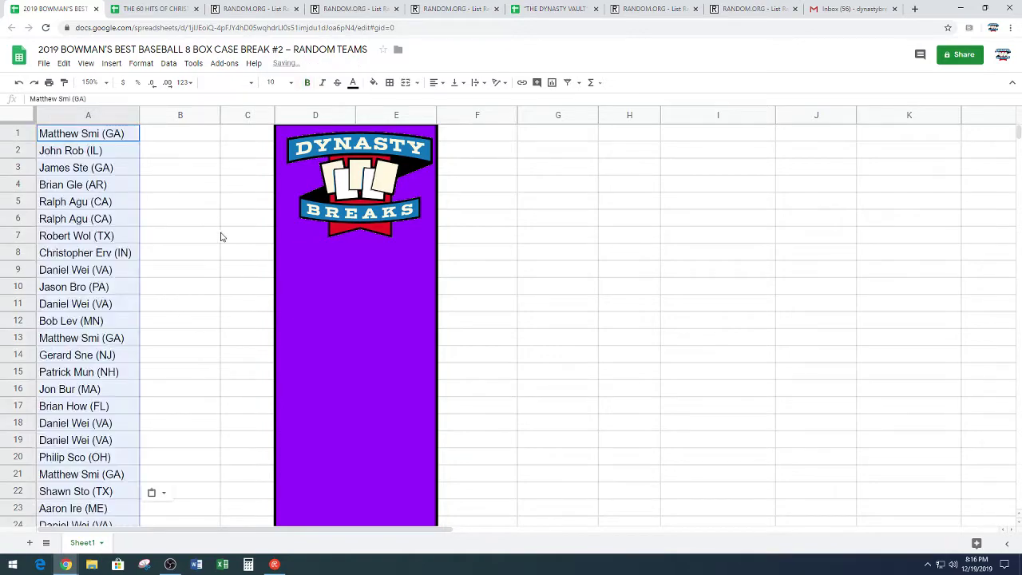
click(225, 263)
drag(141, 119, 145, 120)
- Move the last 13 names (A15:A27) to F1, widen column F, and go to the Christmas entrants sheet
scroll(176, 312, down, 2)
drag(125, 473, 107, 275)
key(ctrl+c)
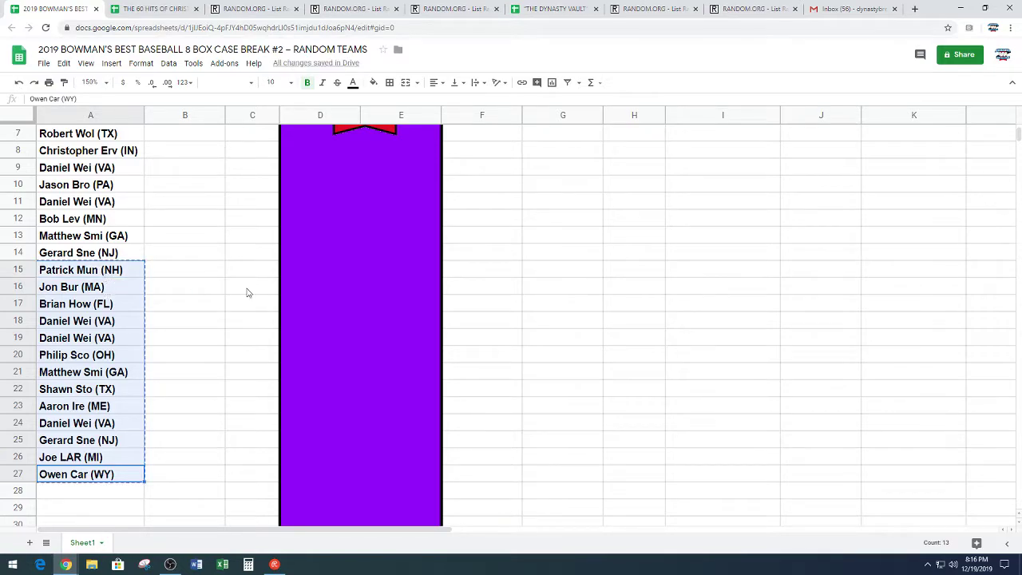
scroll(247, 292, up, 2)
click(496, 139)
key(ctrl+v)
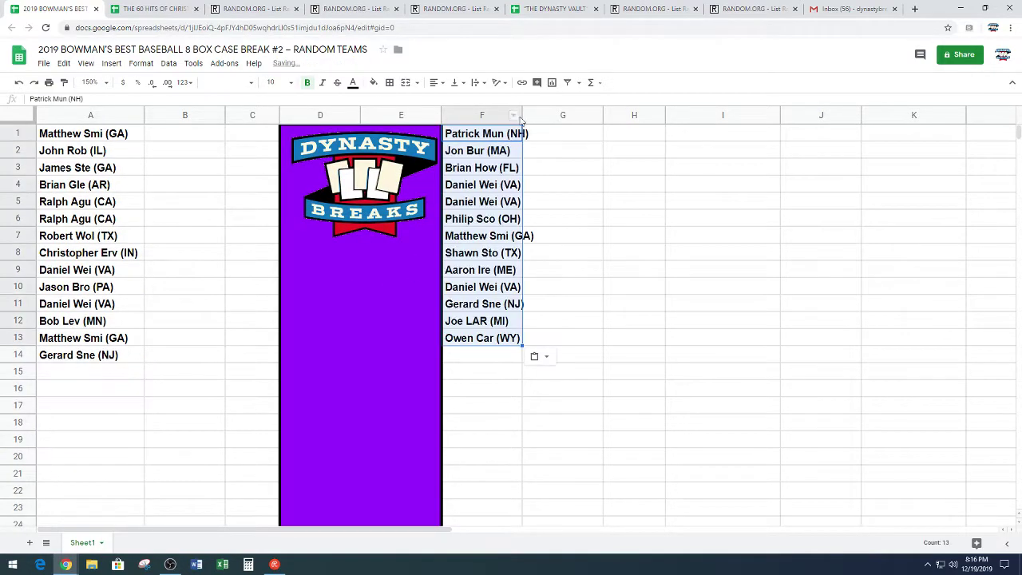
drag(521, 116, 542, 116)
click(694, 200)
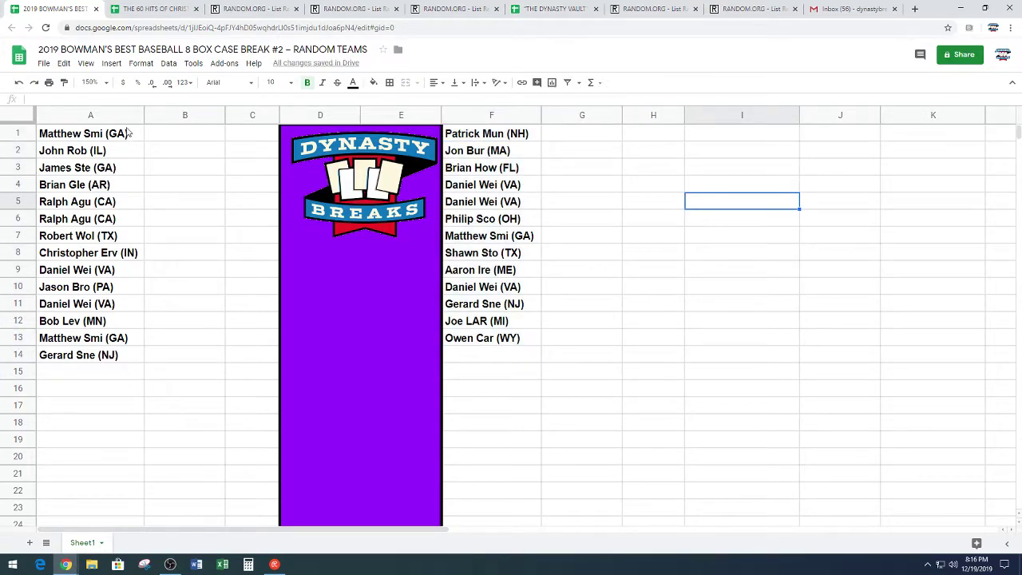
click(126, 15)
- Enter the new entrant's name in G11 of the Christmas entrants sheet, then go back to Bowman's Best
click(709, 328)
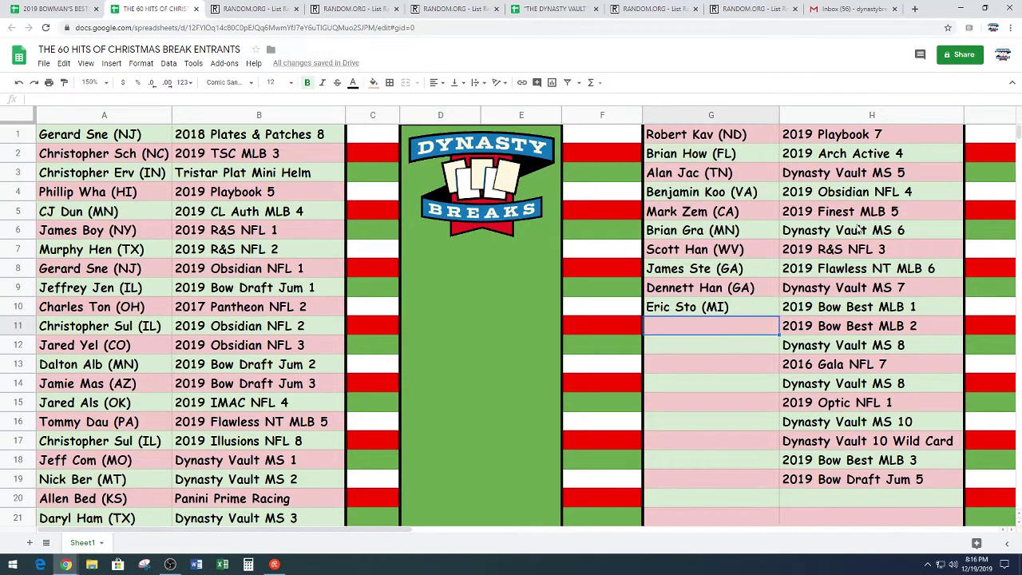
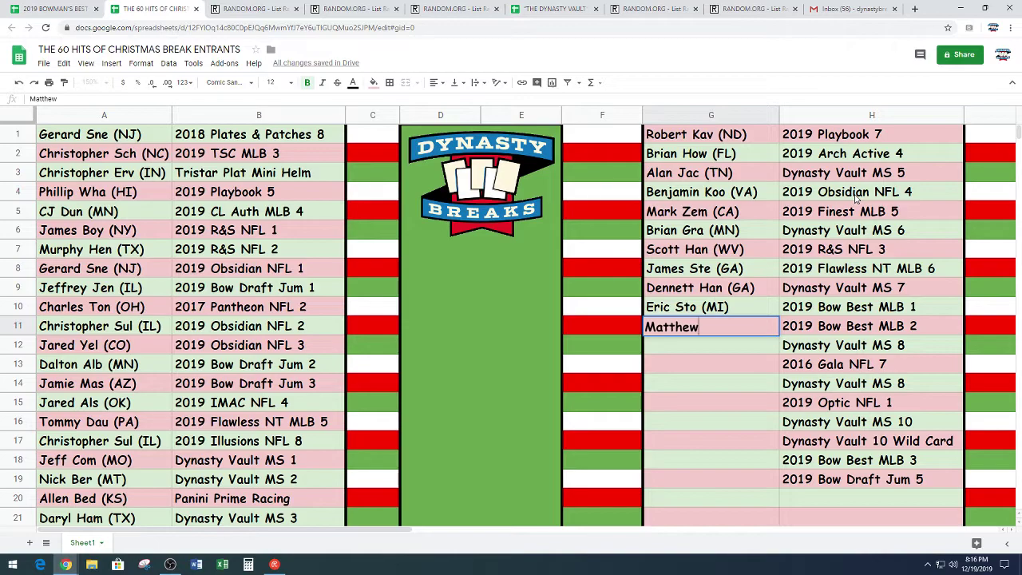
click(796, 234)
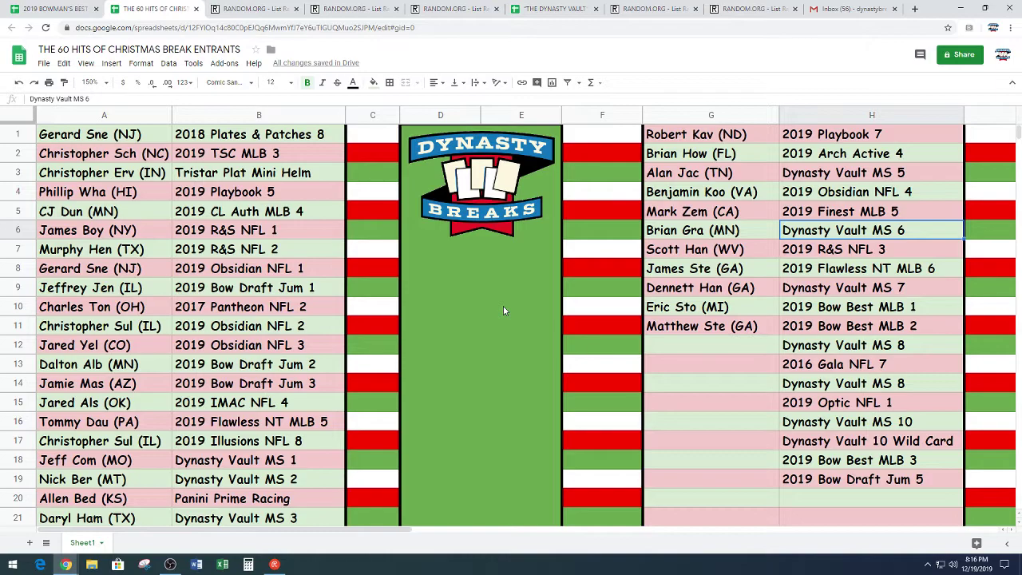
scroll(234, 376, down, 1)
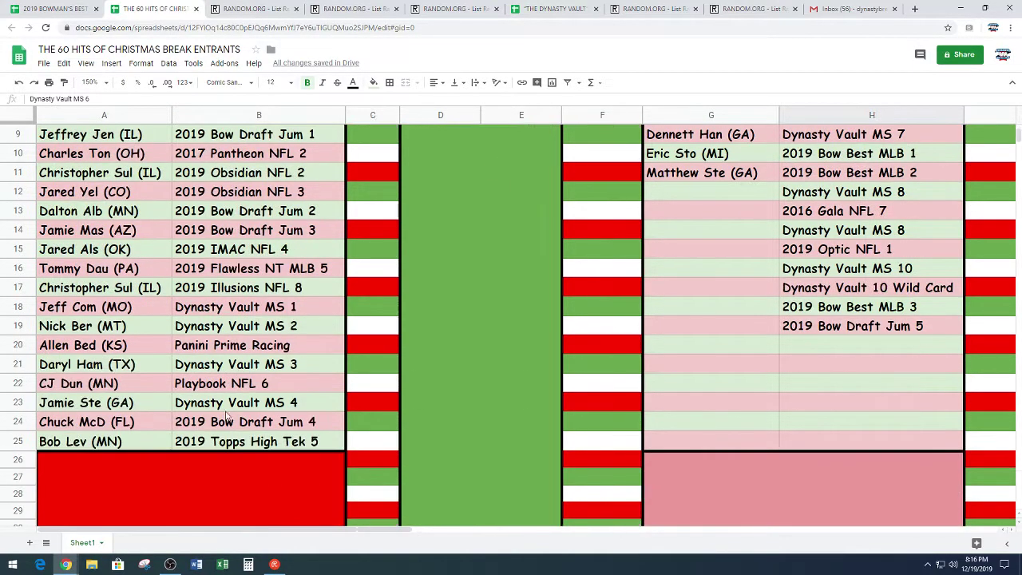
scroll(201, 453, up, 3)
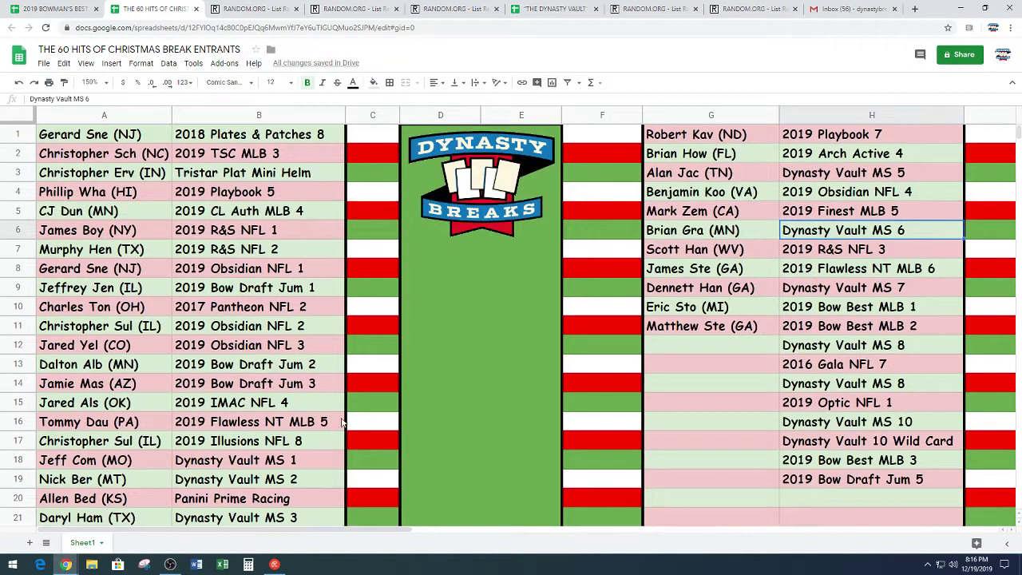
click(51, 10)
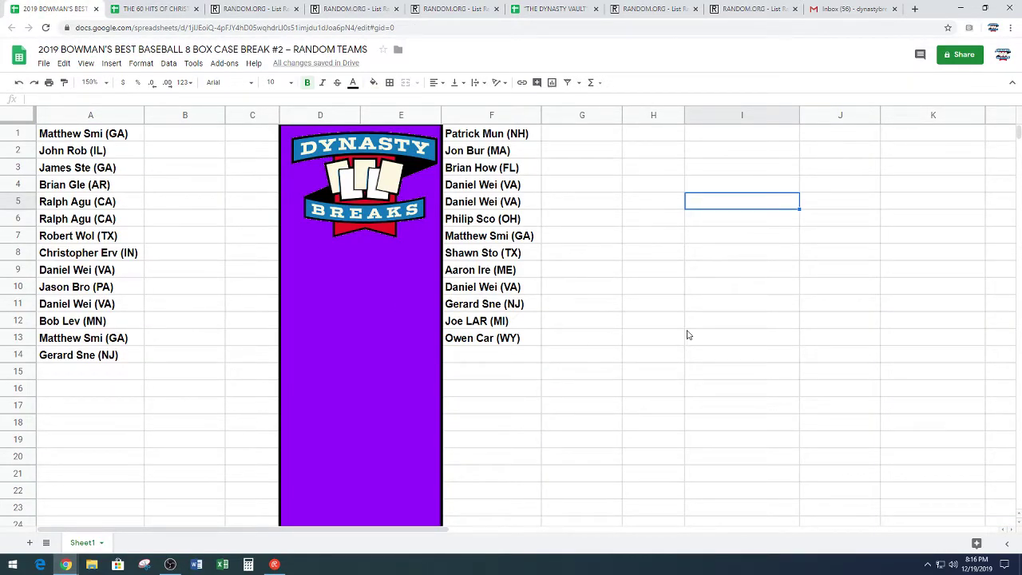
- Copy the 27 MLB teams in I51:I77, Arizona Diamondbacks through Toronto Blue Jays
scroll(688, 335, down, 10)
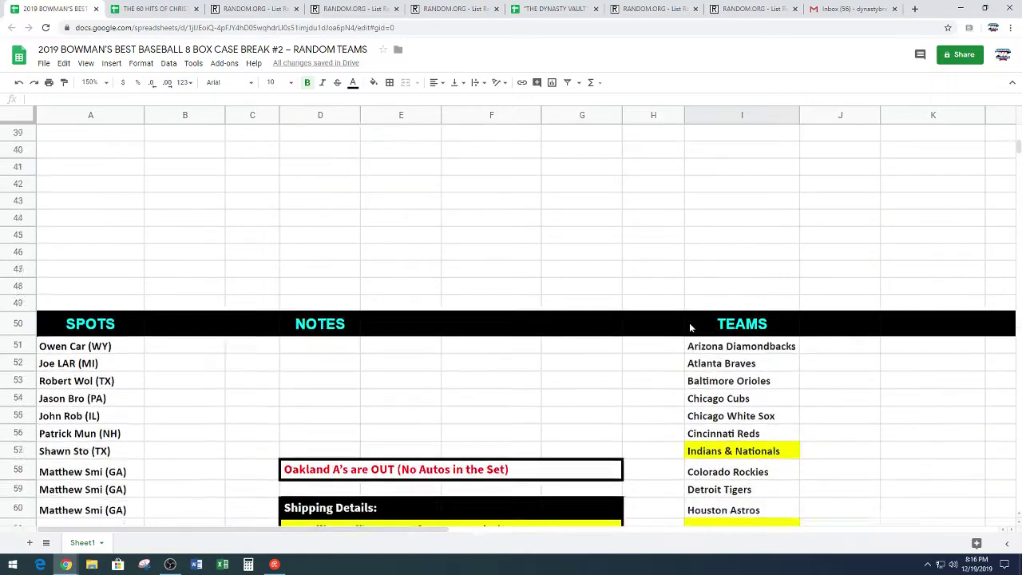
scroll(538, 349, down, 4)
scroll(815, 264, up, 1)
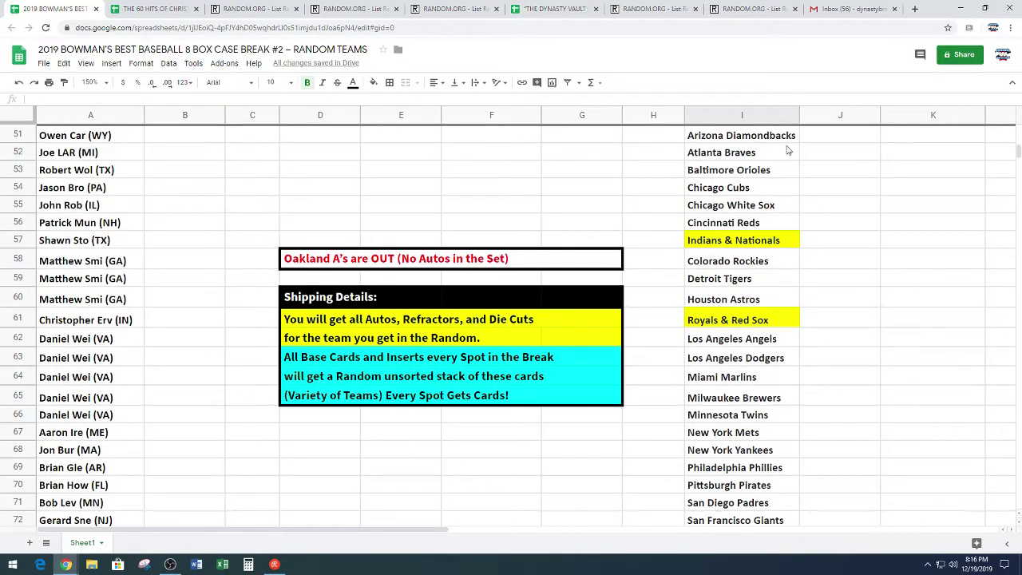
drag(787, 144, 743, 407)
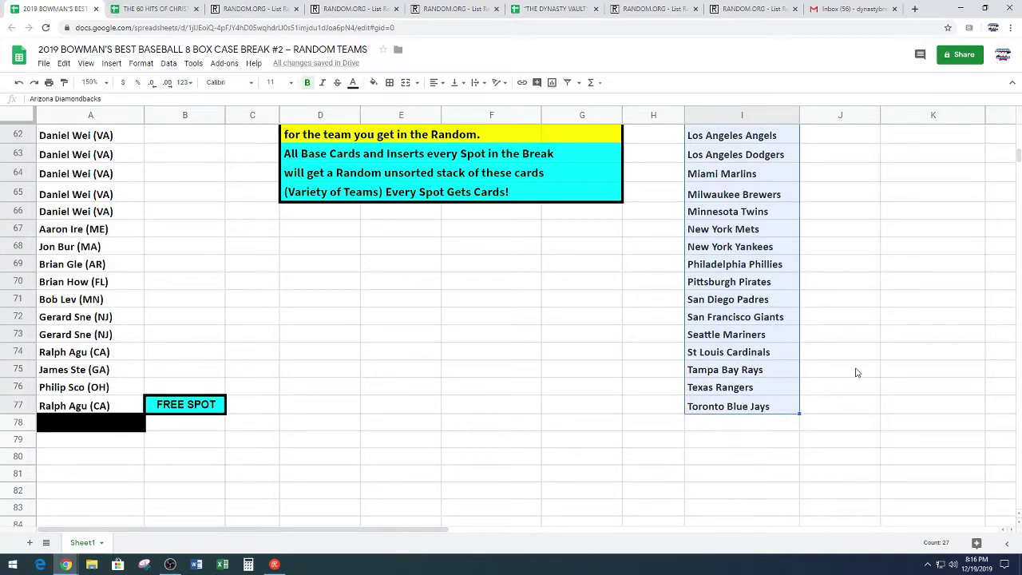
key(ctrl+c)
scroll(873, 357, up, 5)
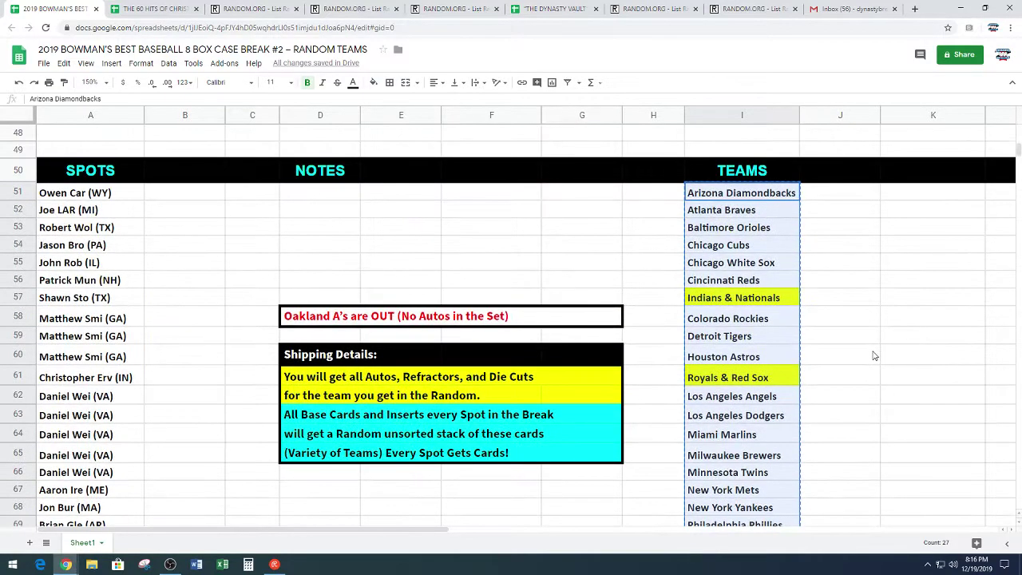
- Paste the 27 team names into the List Randomizer box
click(455, 9)
scroll(87, 297, down, 3)
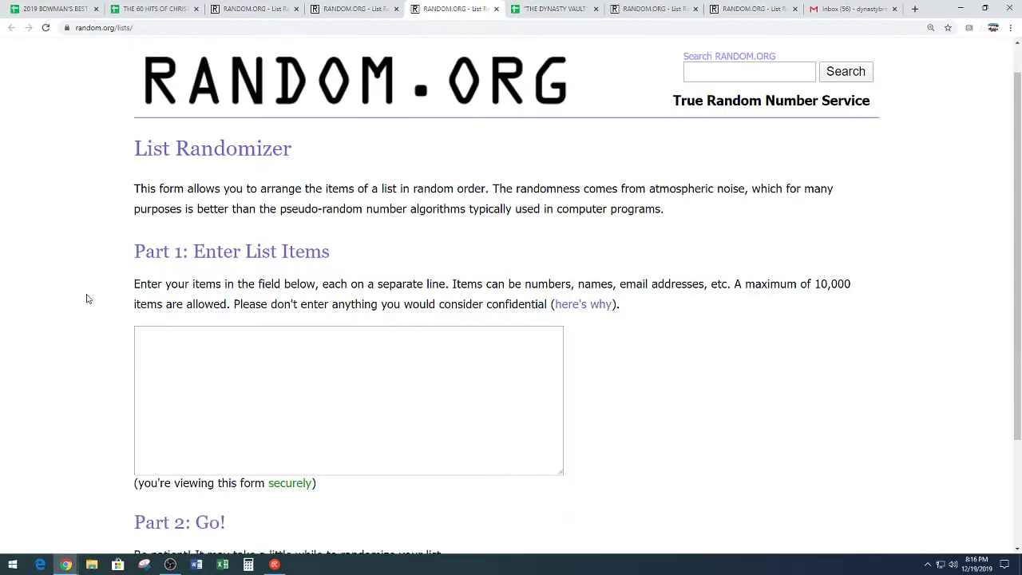
right_click(168, 253)
click(194, 333)
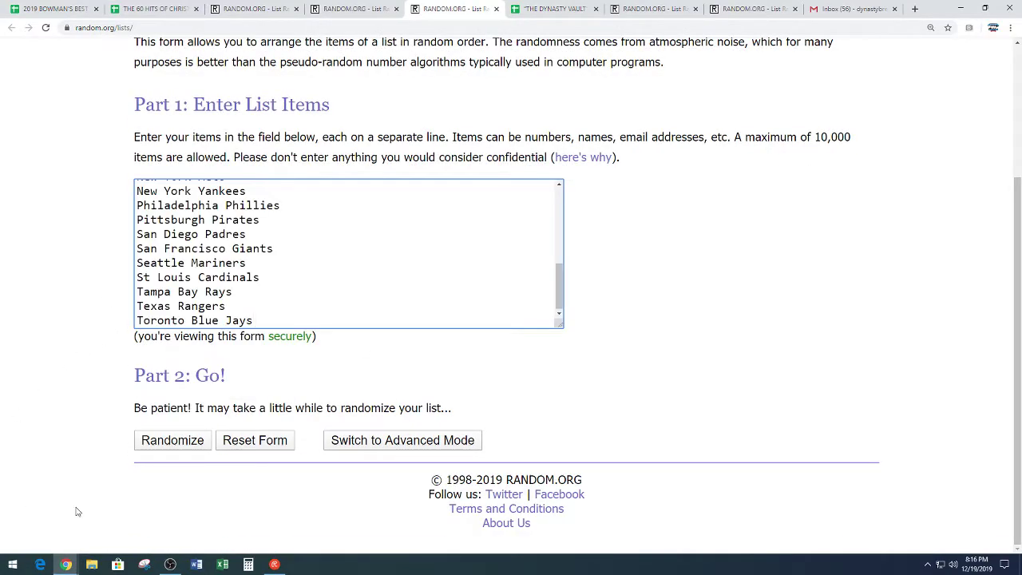
- Randomize the team list and reshuffle it to a total of six shuffles
click(147, 441)
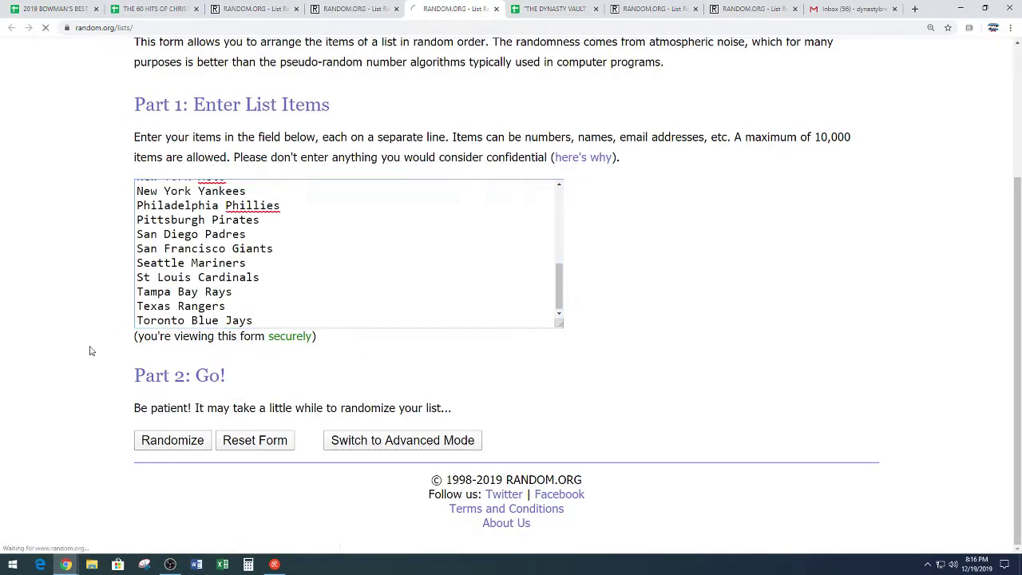
scroll(130, 408, down, 3)
click(149, 436)
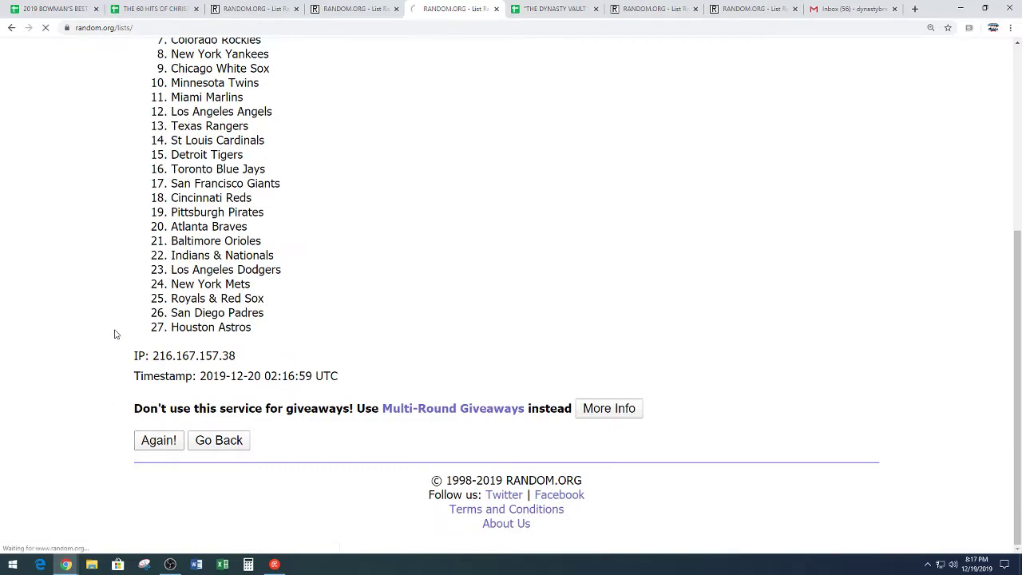
scroll(116, 367, down, 5)
click(143, 434)
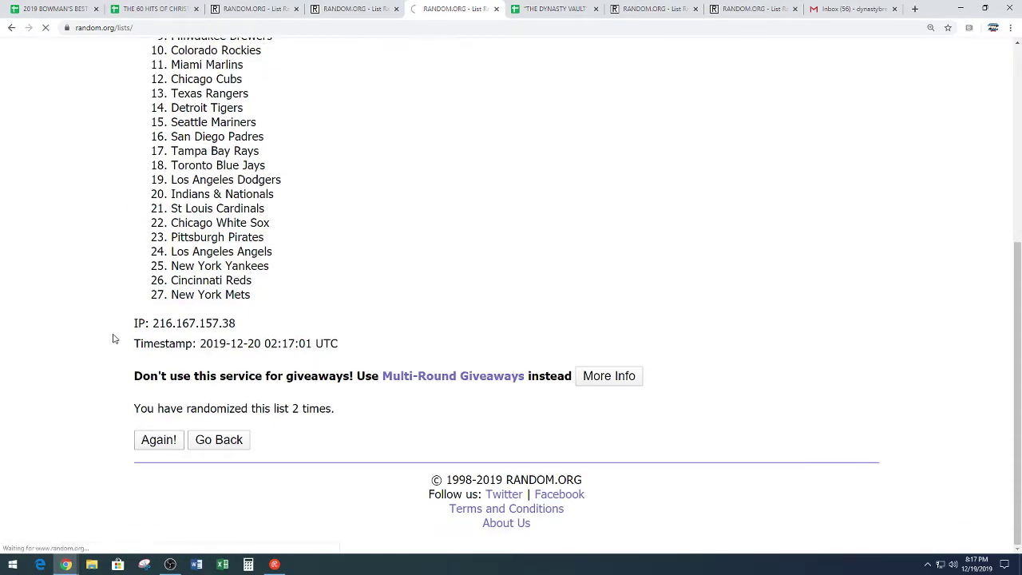
click(160, 496)
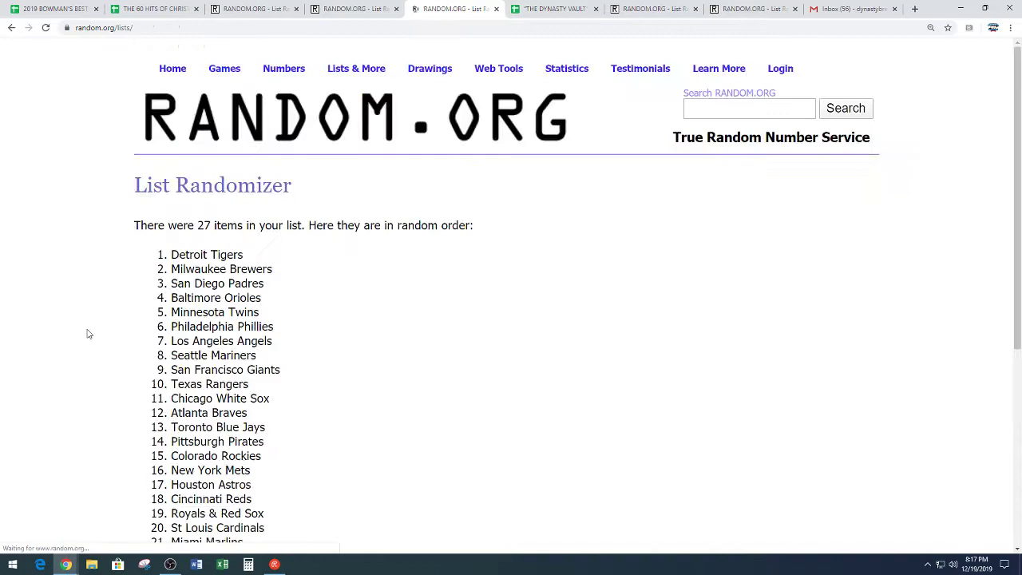
scroll(87, 333, down, 4)
click(148, 441)
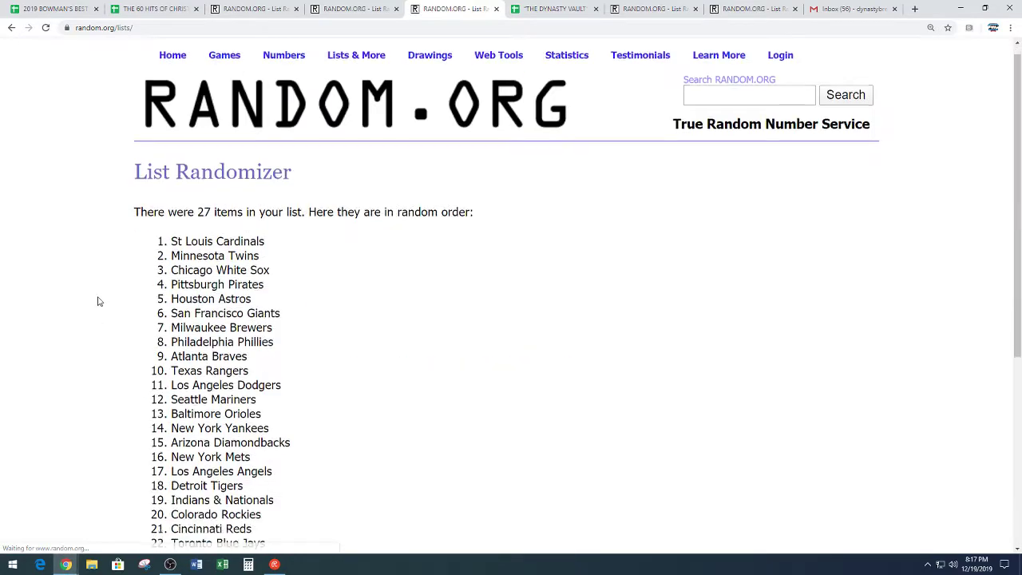
scroll(96, 296, down, 5)
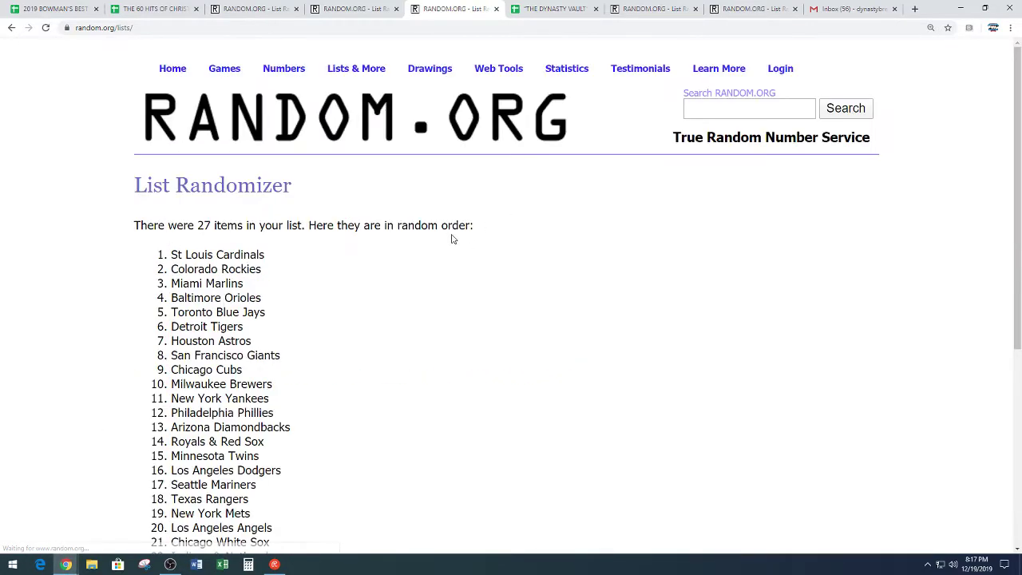
scroll(445, 238, down, 3)
scroll(229, 107, up, 1)
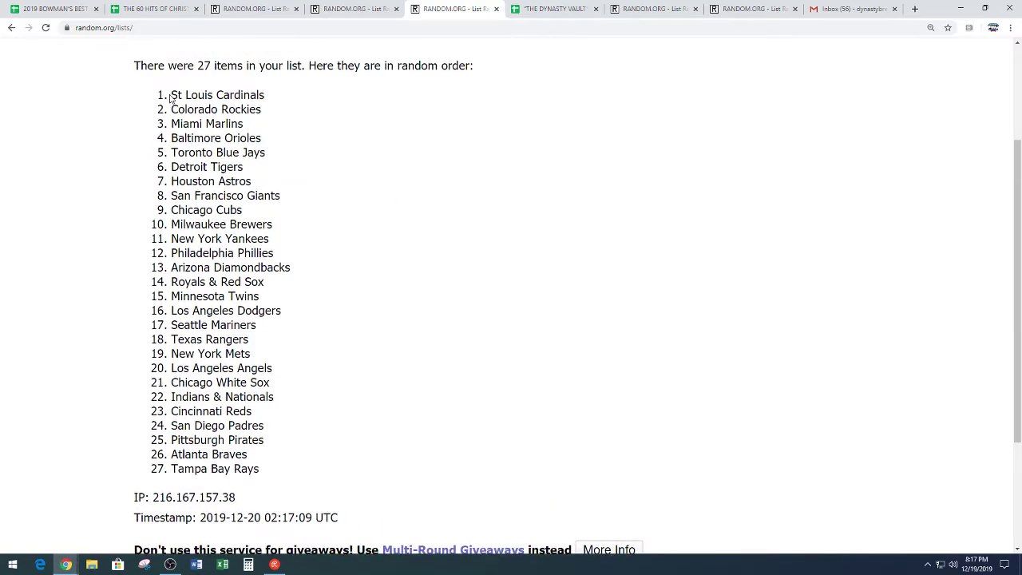
- Copy the final team order, St Louis Cardinals through Tampa Bay Rays
drag(172, 95, 291, 475)
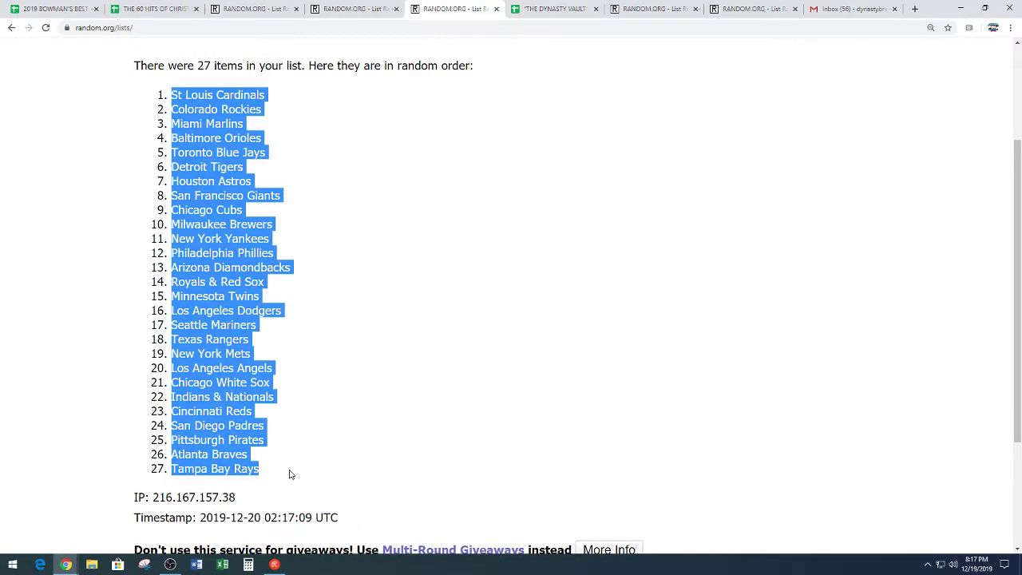
right_click(205, 330)
click(214, 338)
click(357, 312)
scroll(336, 375, down, 2)
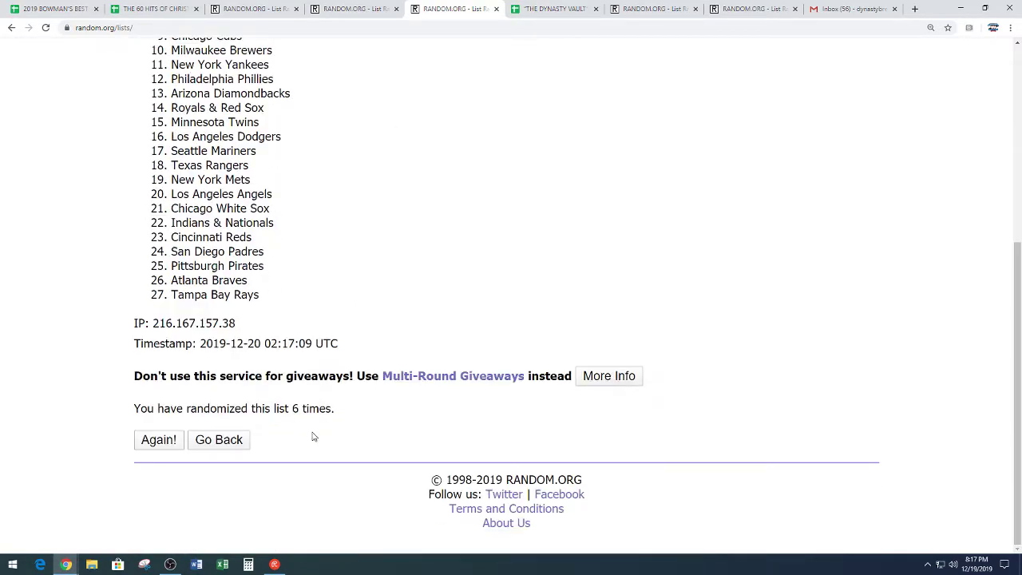
drag(289, 408, 368, 404)
click(371, 275)
scroll(372, 275, up, 3)
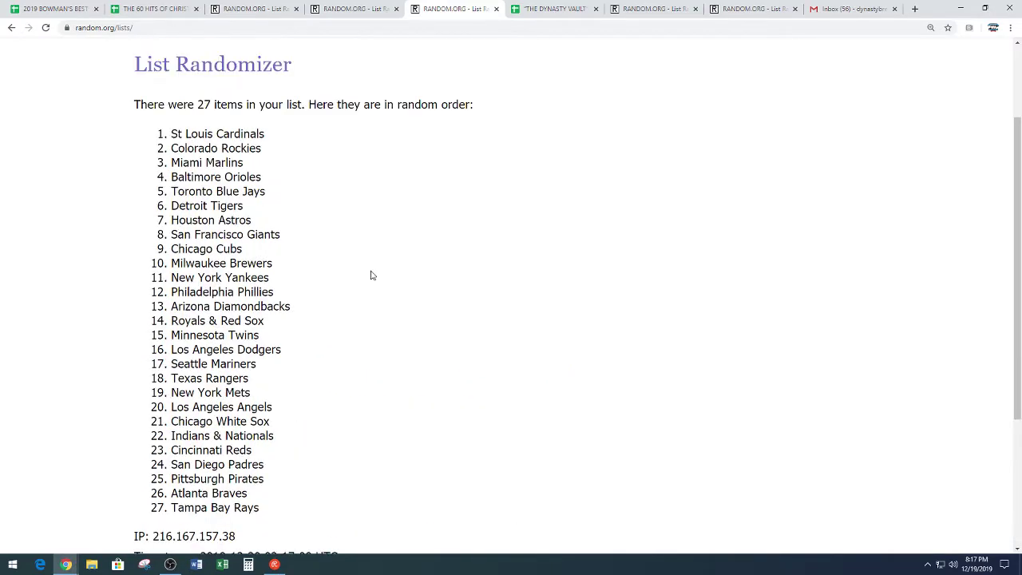
- Paste the shuffled teams starting at B1 and widen column B
click(56, 9)
scroll(267, 299, up, 10)
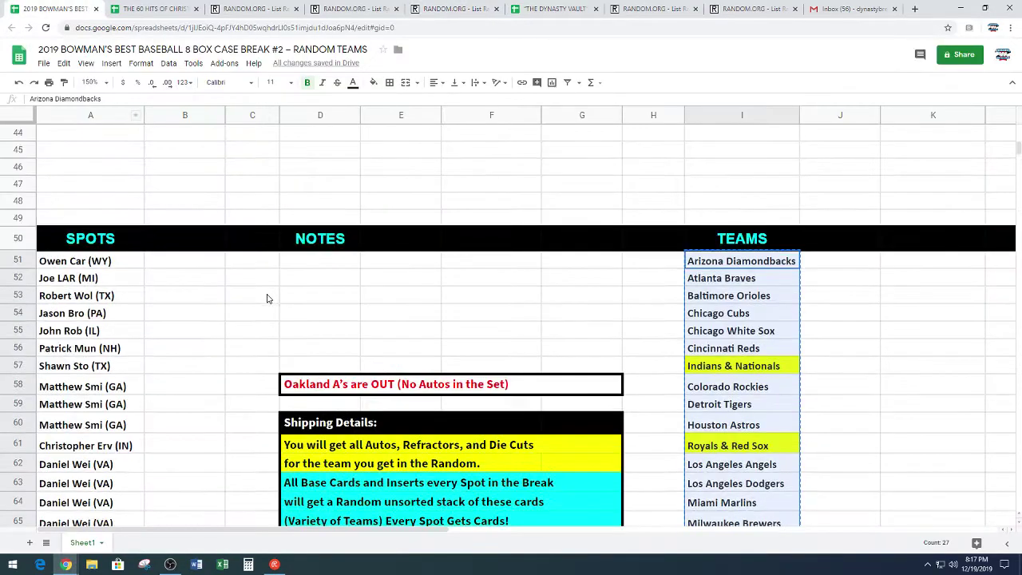
scroll(268, 299, up, 5)
click(198, 134)
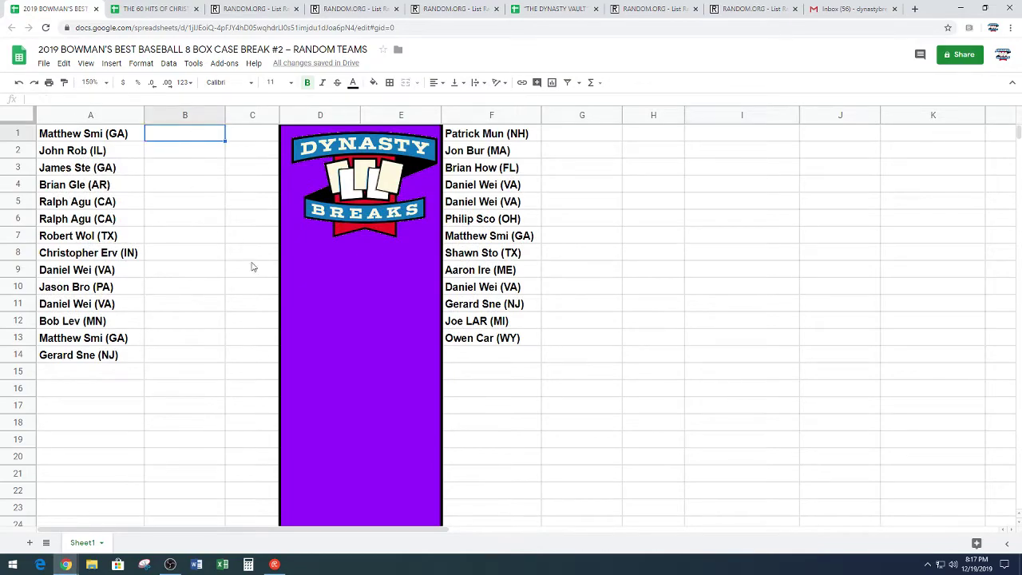
key(ctrl+v)
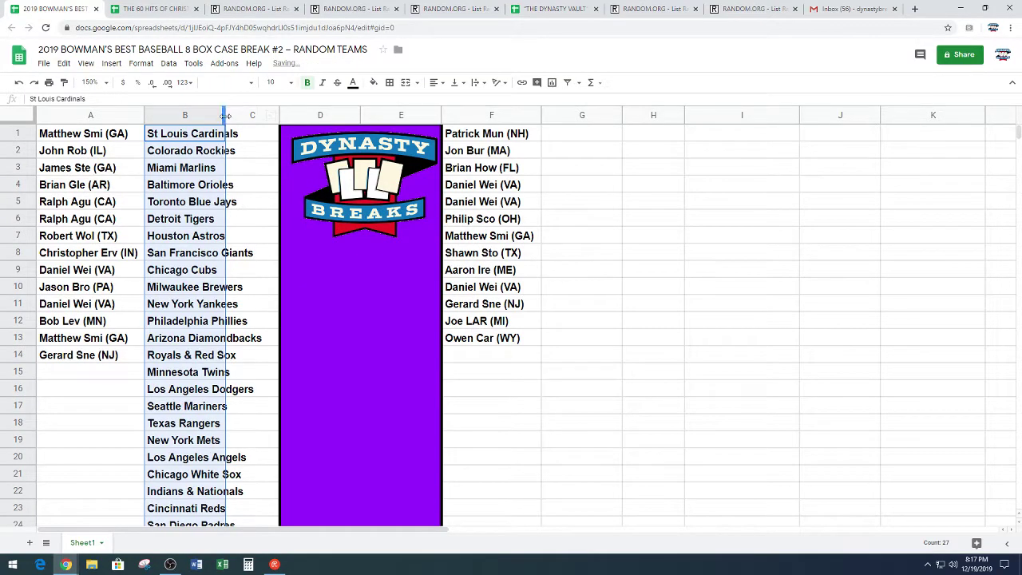
drag(230, 117, 273, 117)
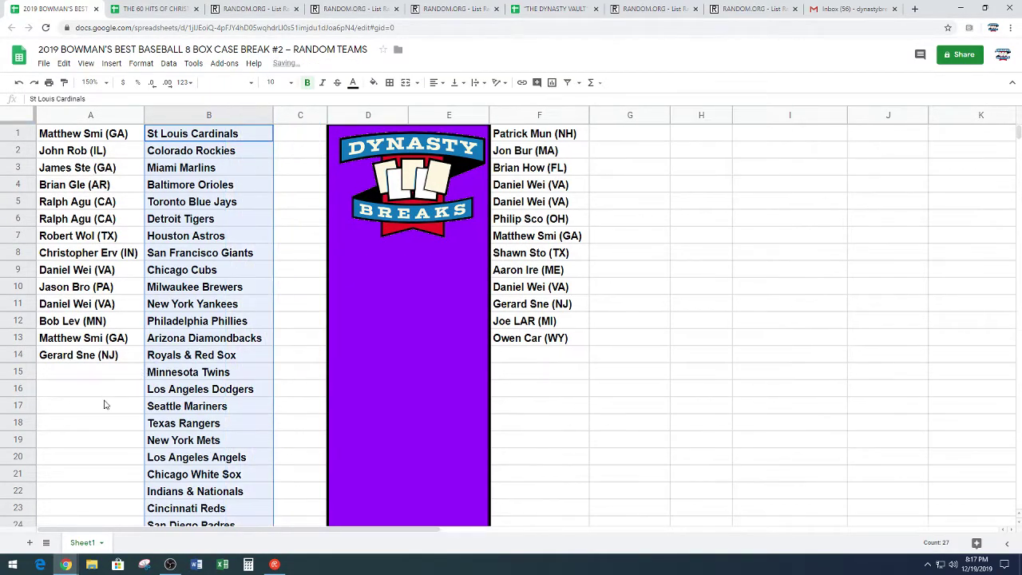
click(103, 401)
- Move teams B15:B27 to G1, widen column G, and zoom the sheet to 200%
scroll(132, 326, down, 2)
scroll(132, 325, down, 1)
drag(180, 273, 191, 477)
key(ctrl+c)
scroll(667, 388, up, 3)
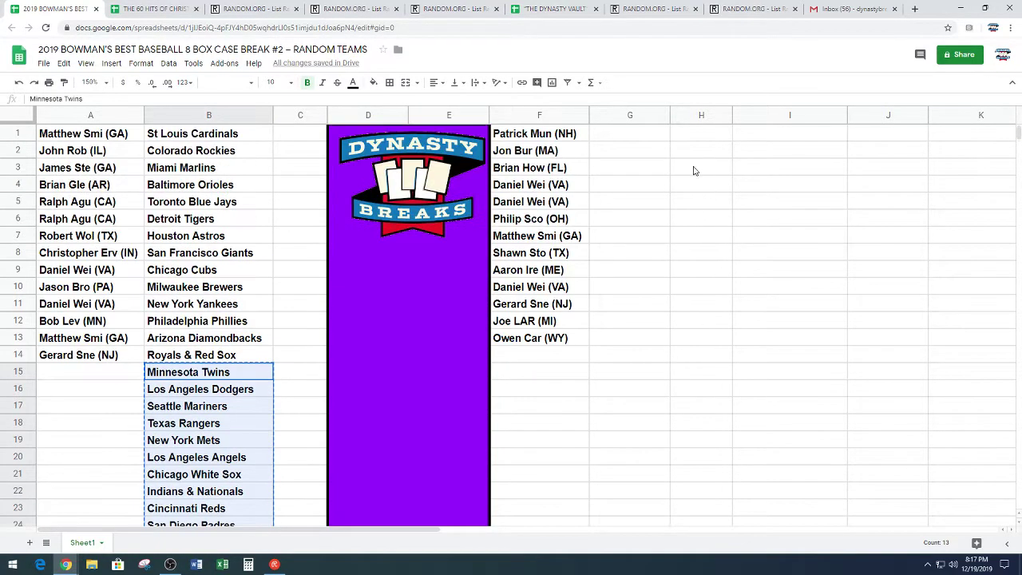
click(657, 134)
key(ctrl+v)
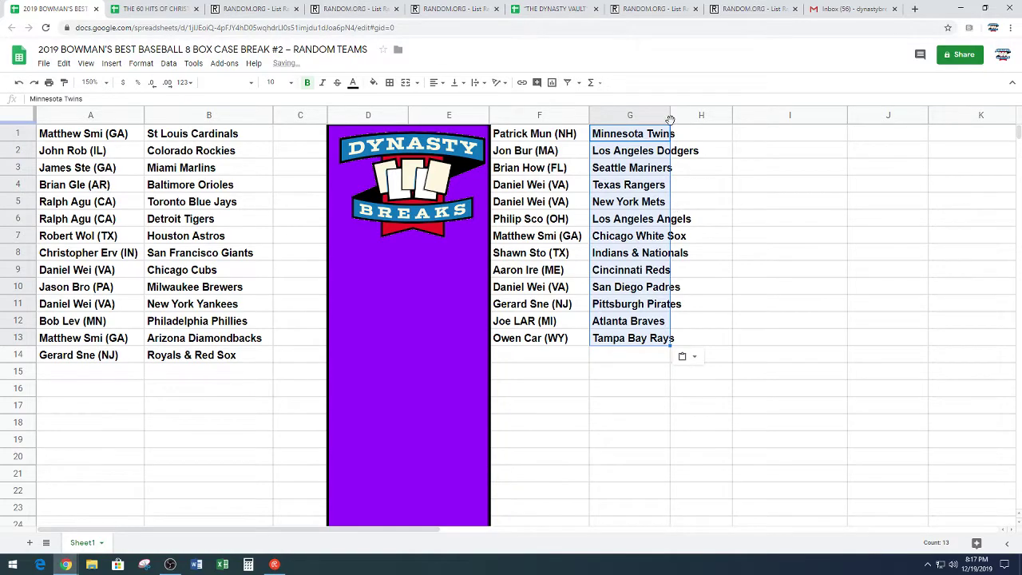
drag(671, 115, 709, 119)
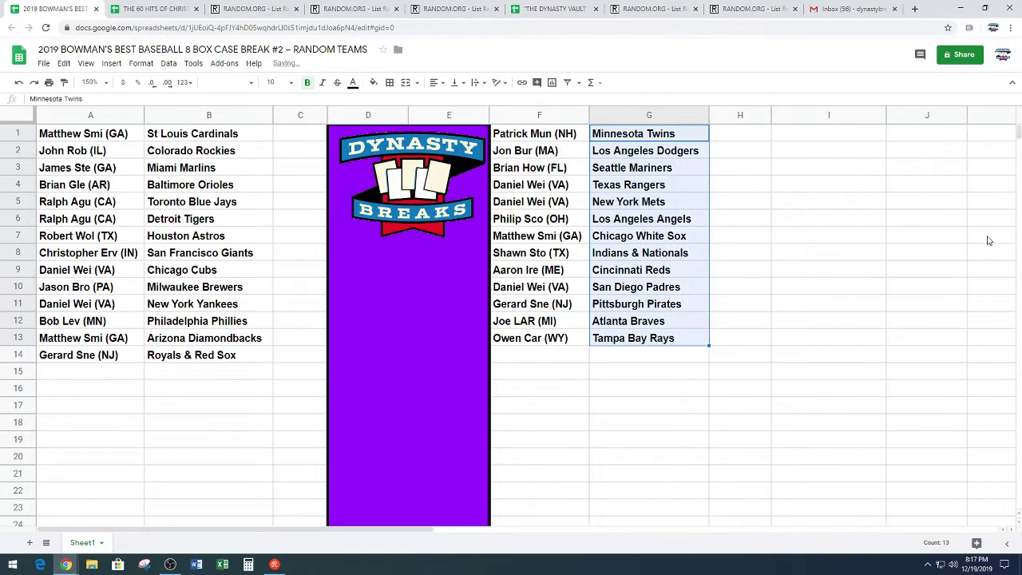
click(987, 237)
click(94, 83)
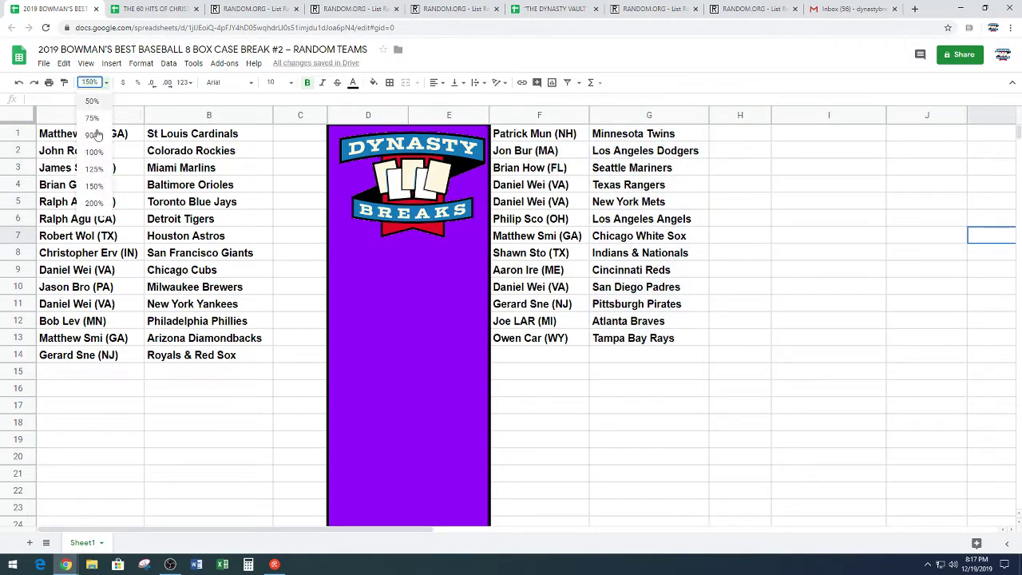
click(94, 206)
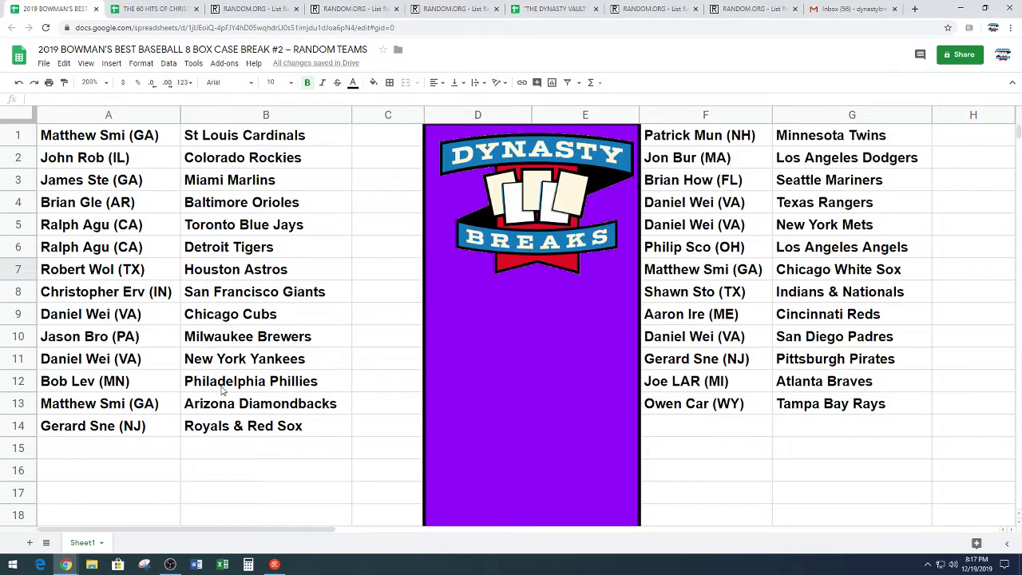